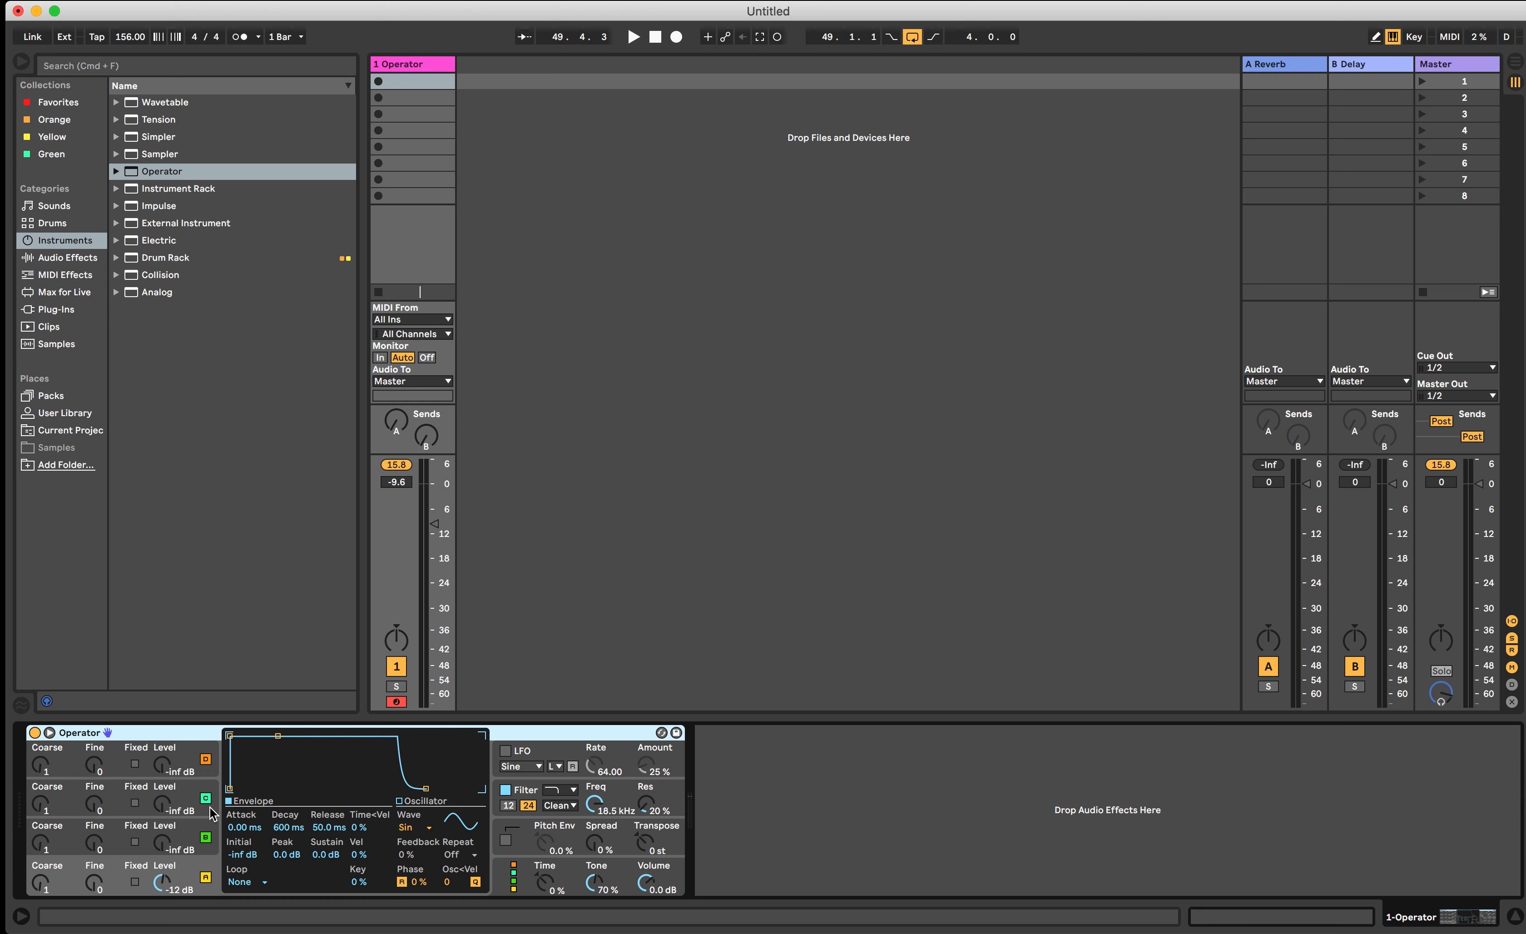
Step: Look through Operator's oscillator sections, ending on oscillator A, and play notes to hear its sine wave
{"action": "left_click", "coordinate": [188, 835]}
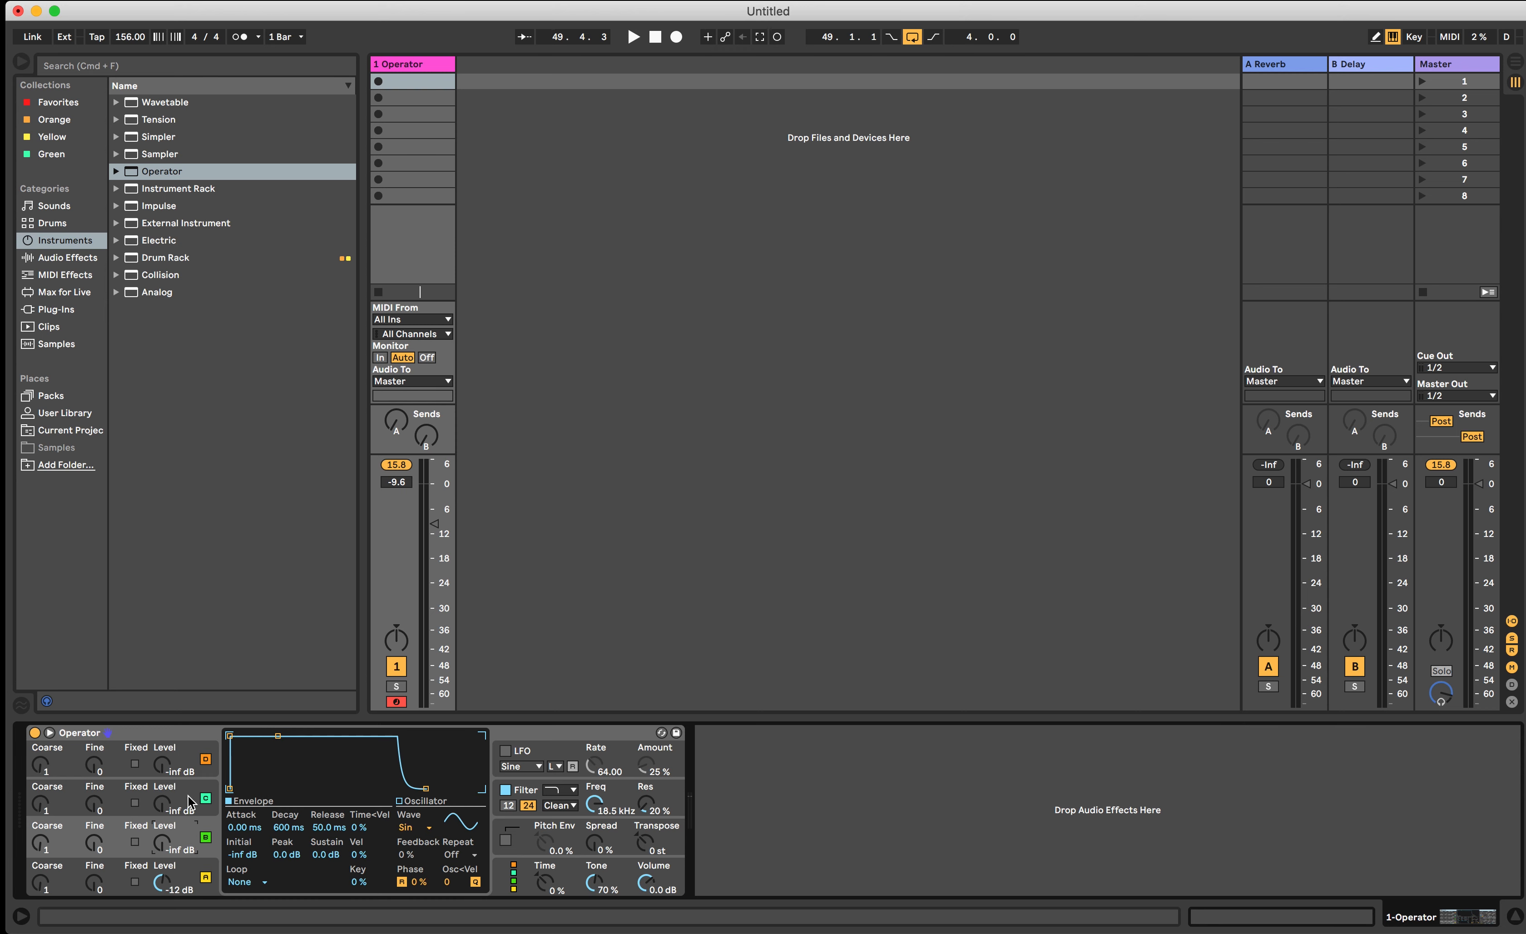
{"action": "left_click", "coordinate": [188, 761]}
{"action": "left_click", "coordinate": [184, 839]}
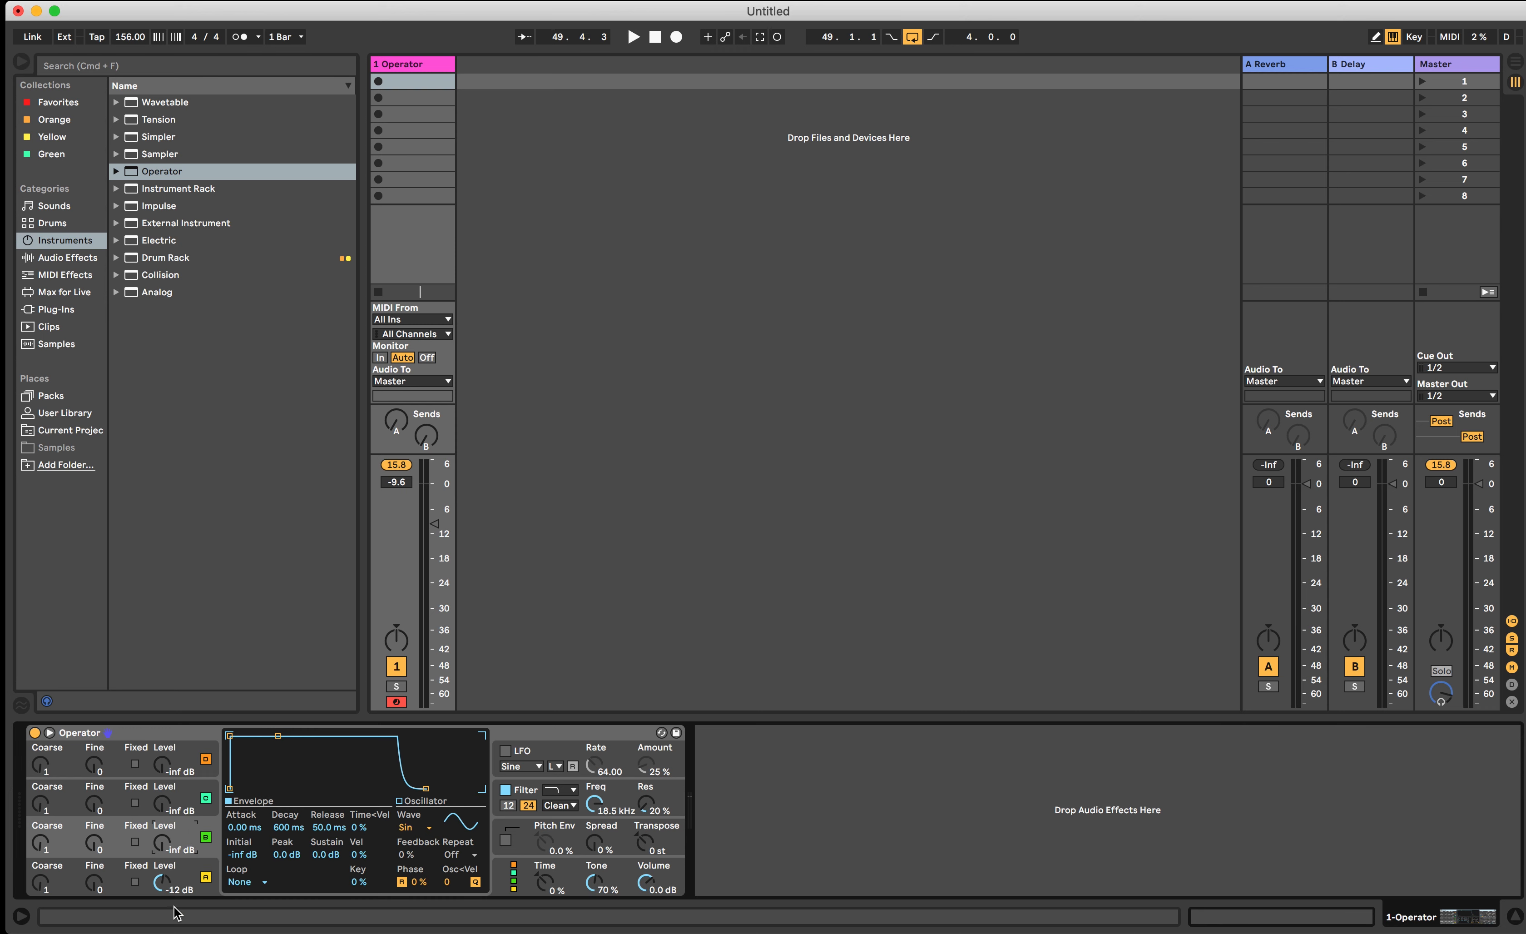
{"action": "left_click", "coordinate": [178, 883]}
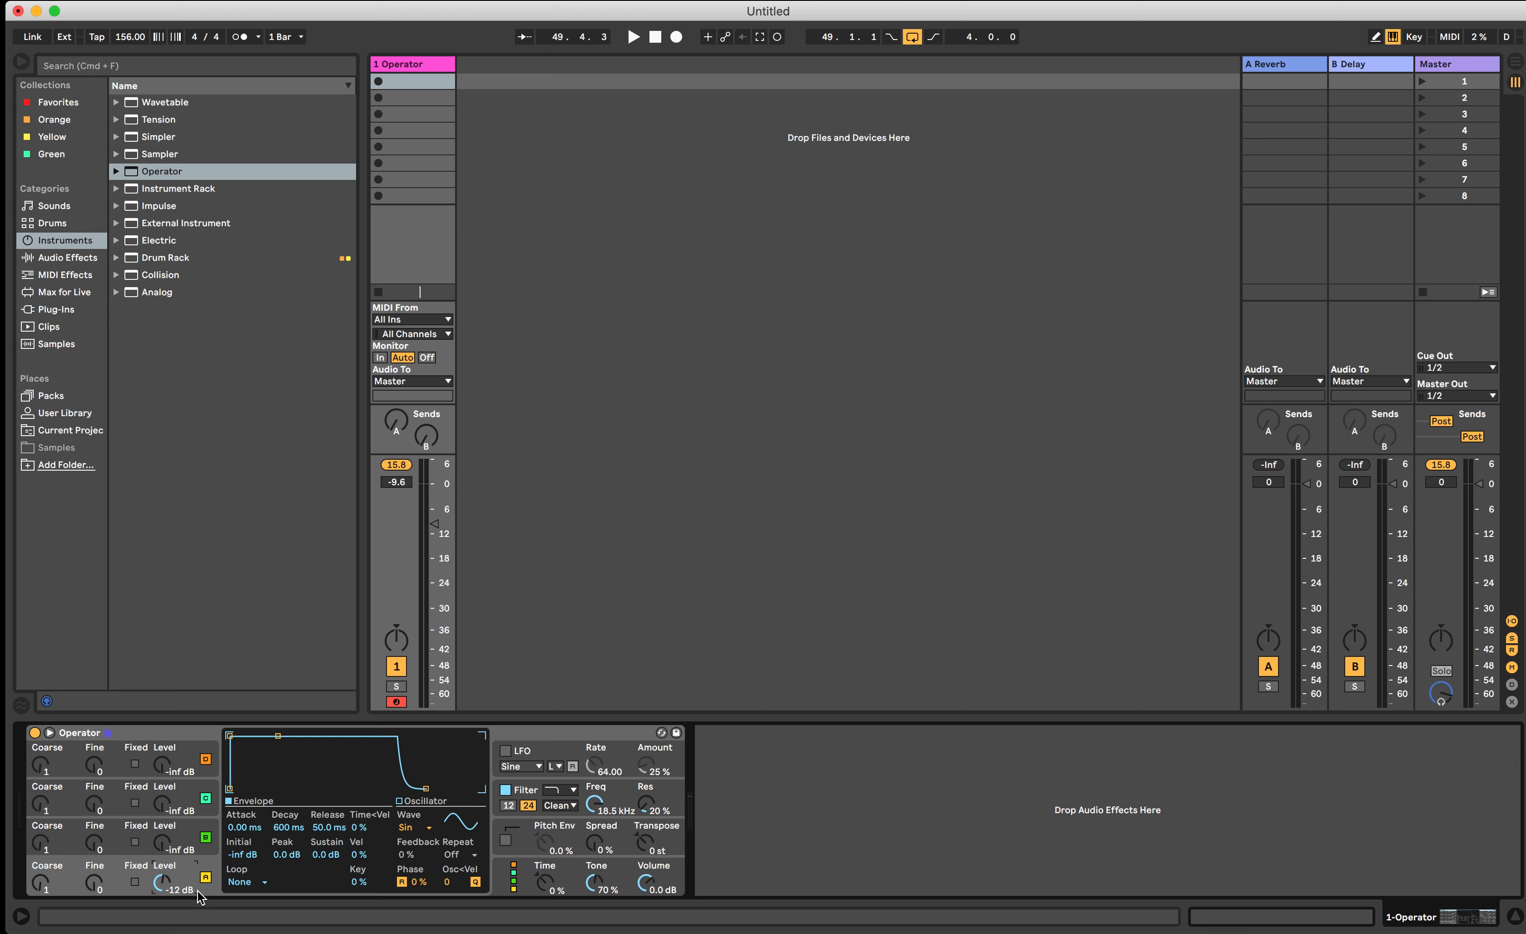
{"action": "key", "text": "a"}
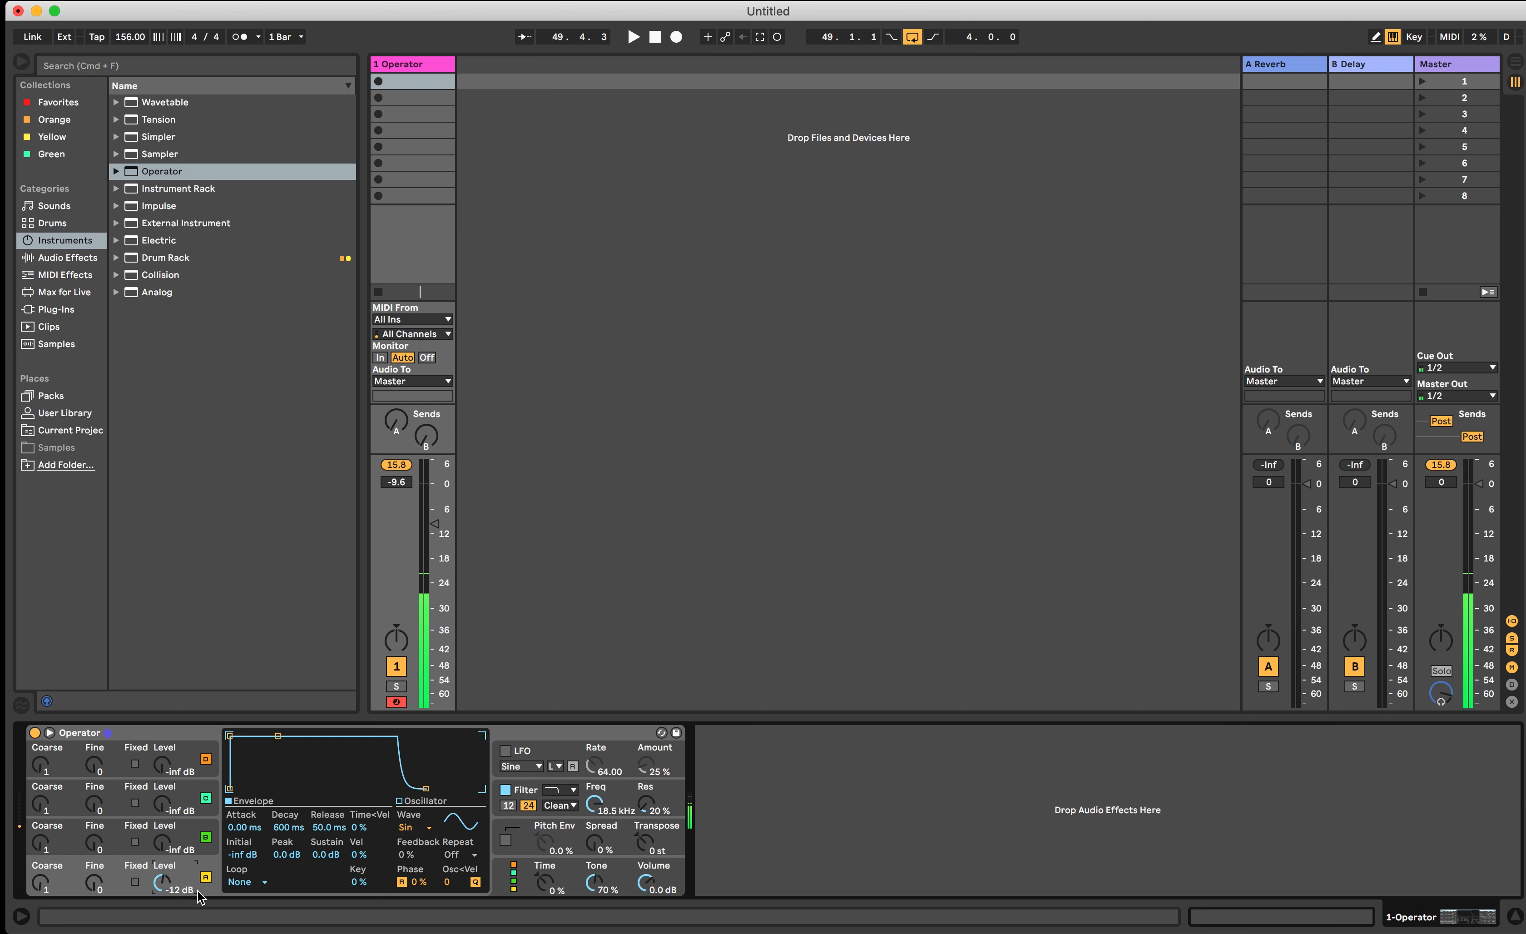
{"action": "key", "text": "a"}
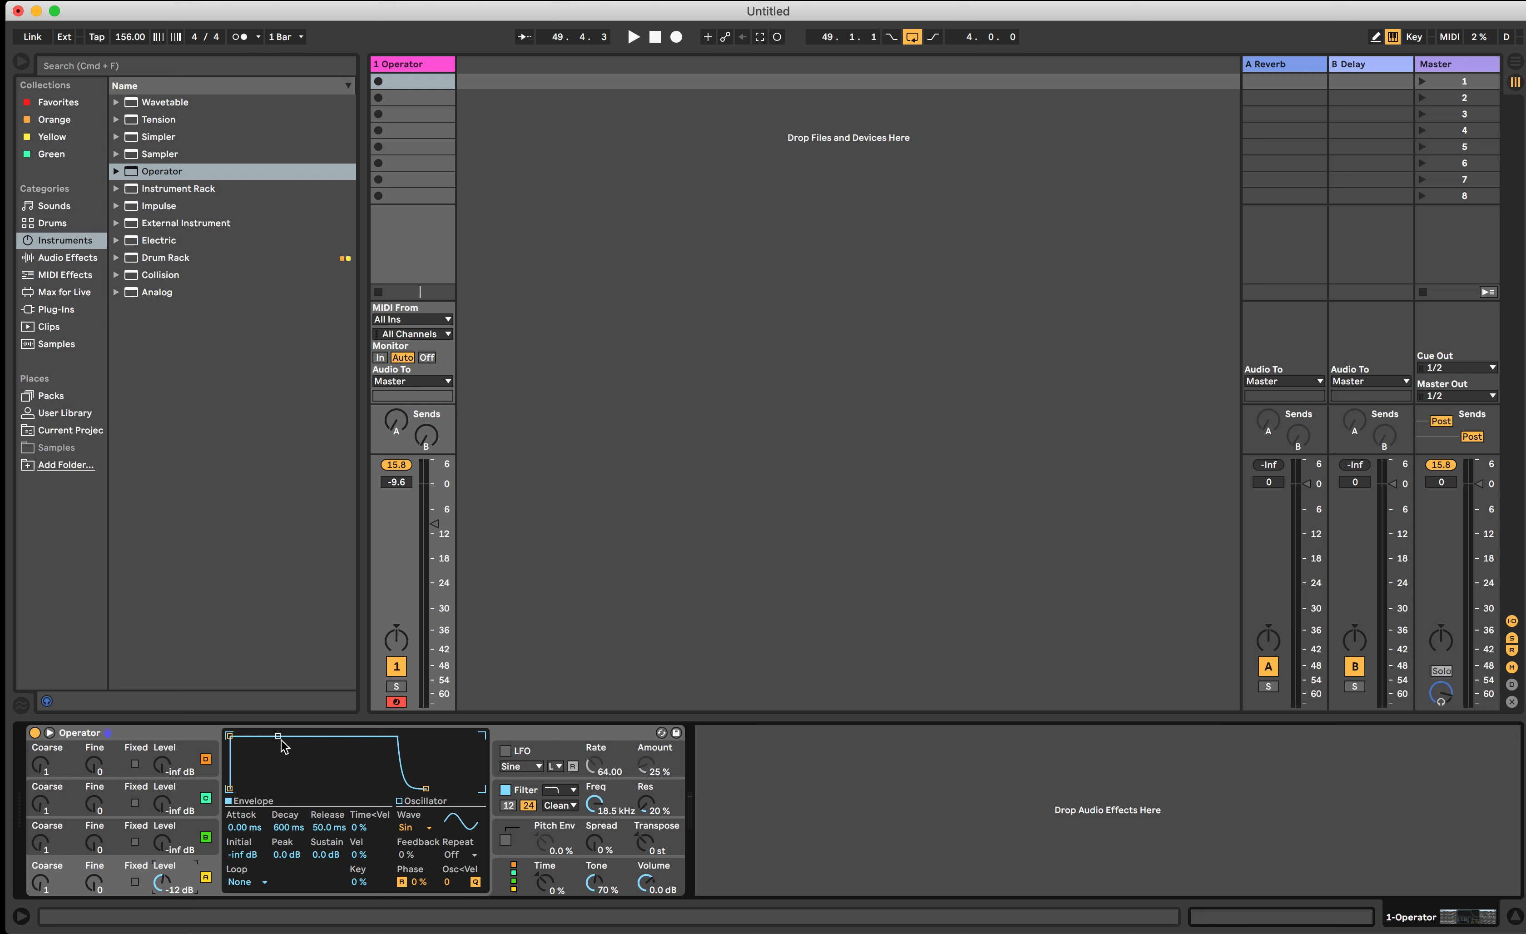
{"action": "key", "text": "a"}
Step: Change oscillator A's waveform to Saw D, redraw its harmonics as a custom curve, and play a note to hear it
{"action": "left_click", "coordinate": [410, 829]}
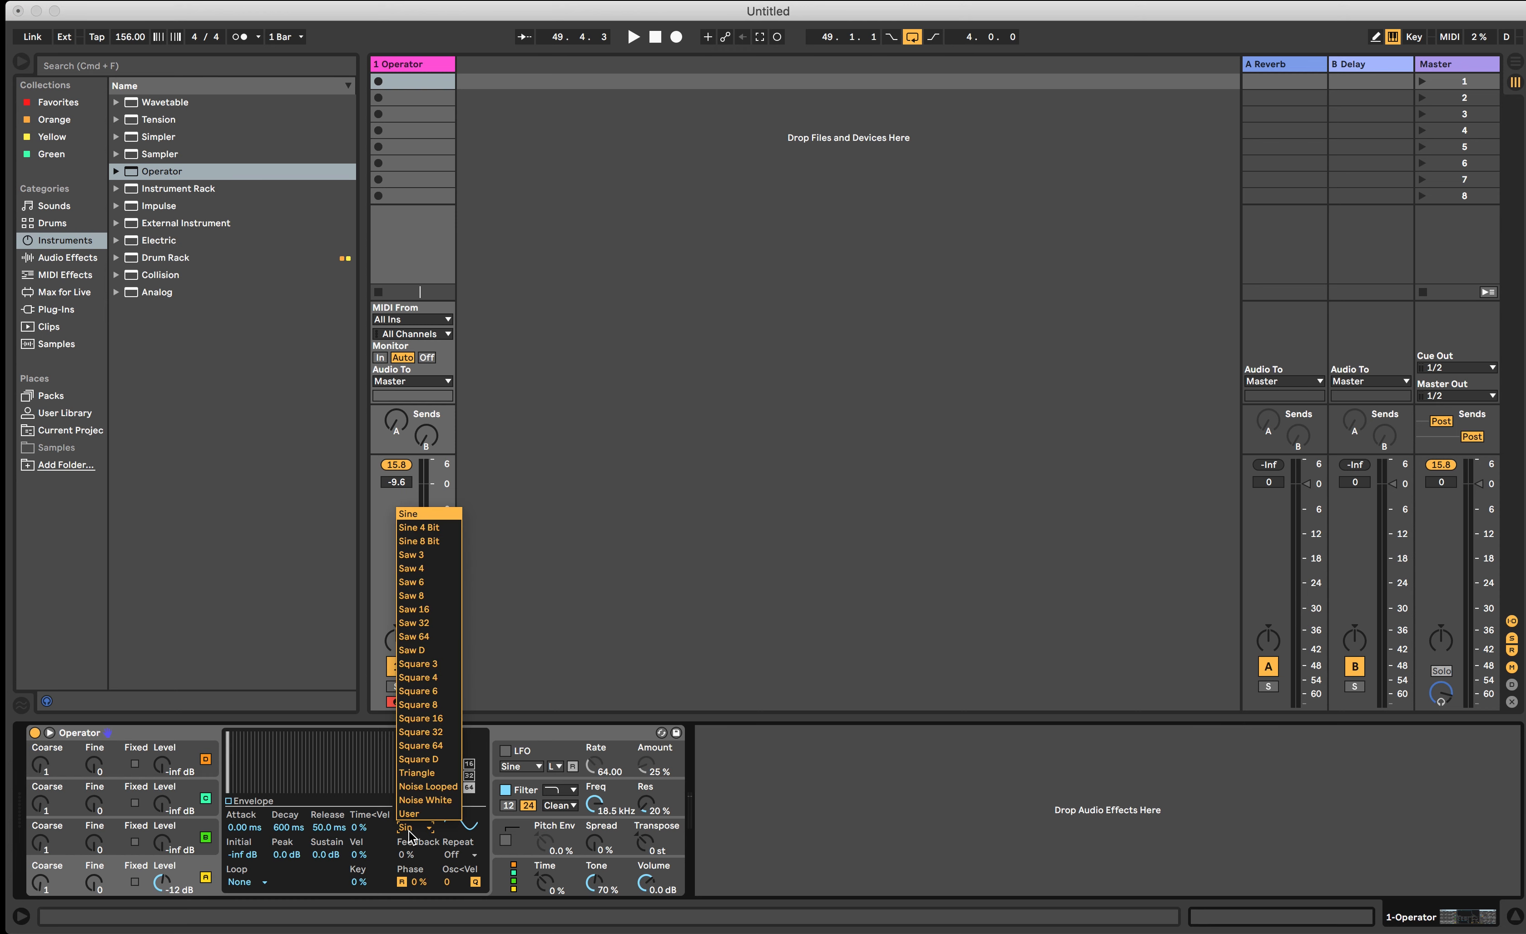
{"action": "left_click", "coordinate": [431, 651]}
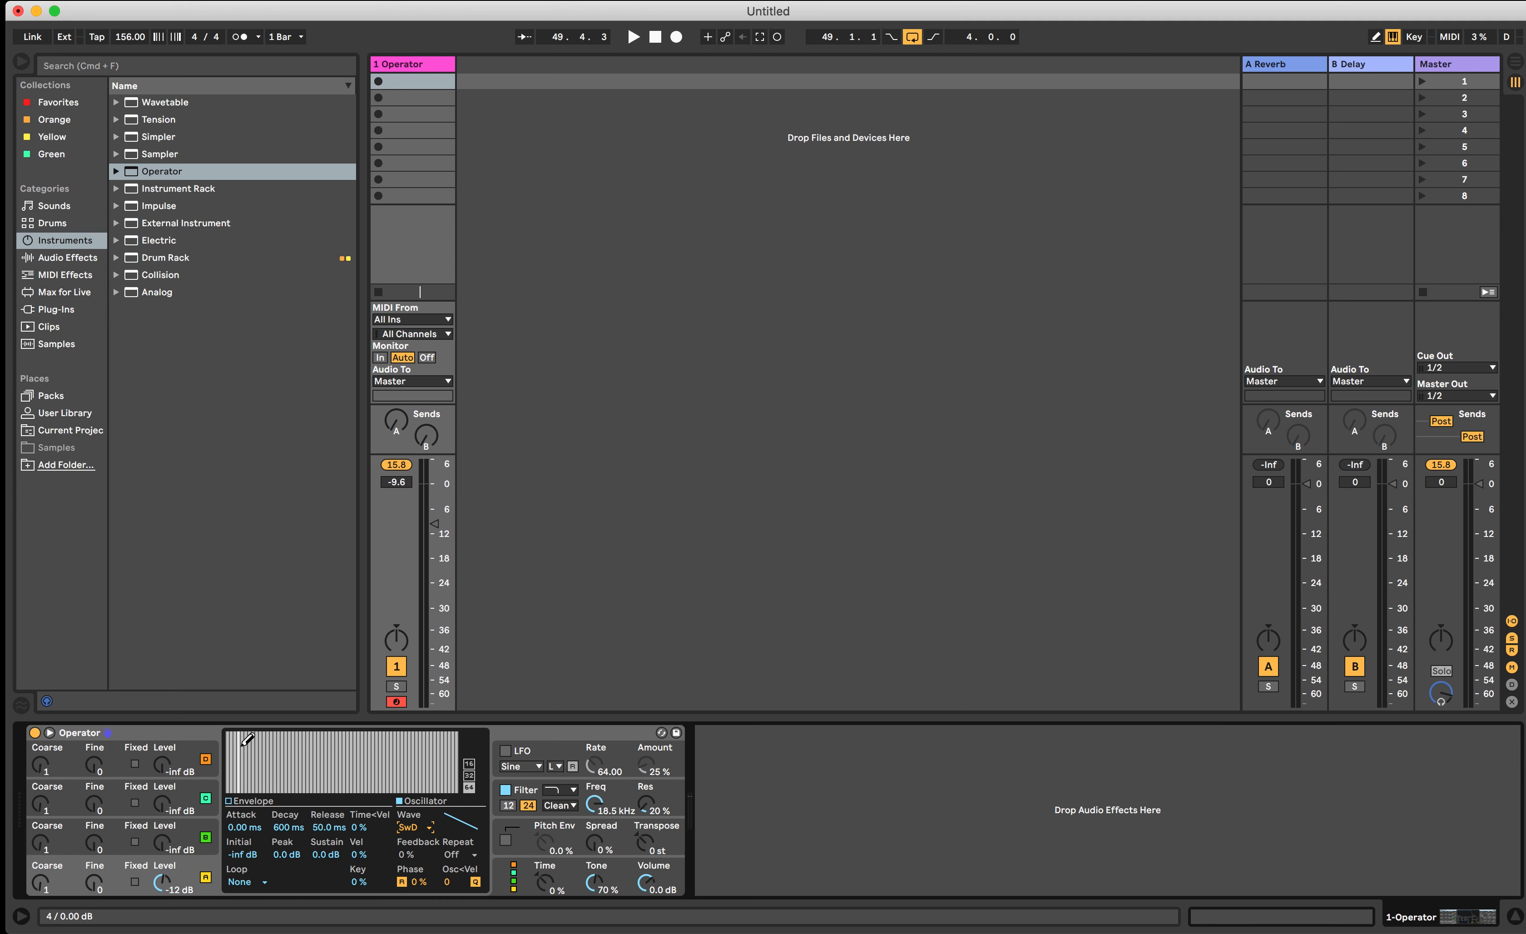
{"action": "mouse_move", "coordinate": [231, 732]}
{"action": "left_mouse_down"}
{"action": "mouse_move", "coordinate": [294, 767]}
{"action": "mouse_move", "coordinate": [408, 750]}
{"action": "mouse_move", "coordinate": [439, 774]}
{"action": "mouse_move", "coordinate": [464, 765]}
{"action": "left_mouse_up"}
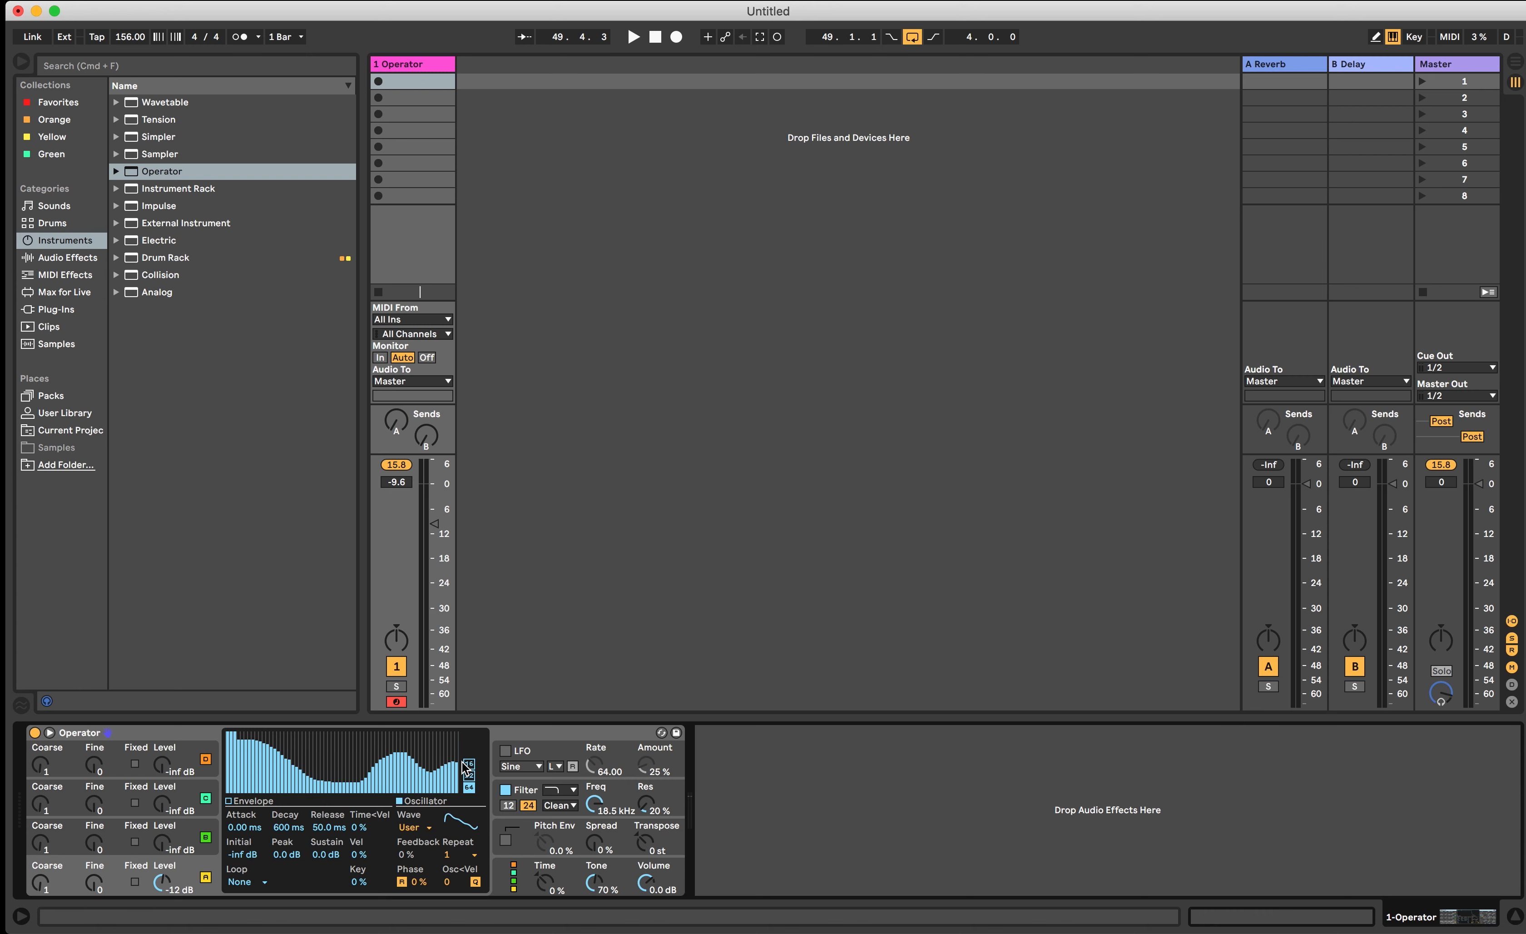
{"action": "key", "text": "a"}
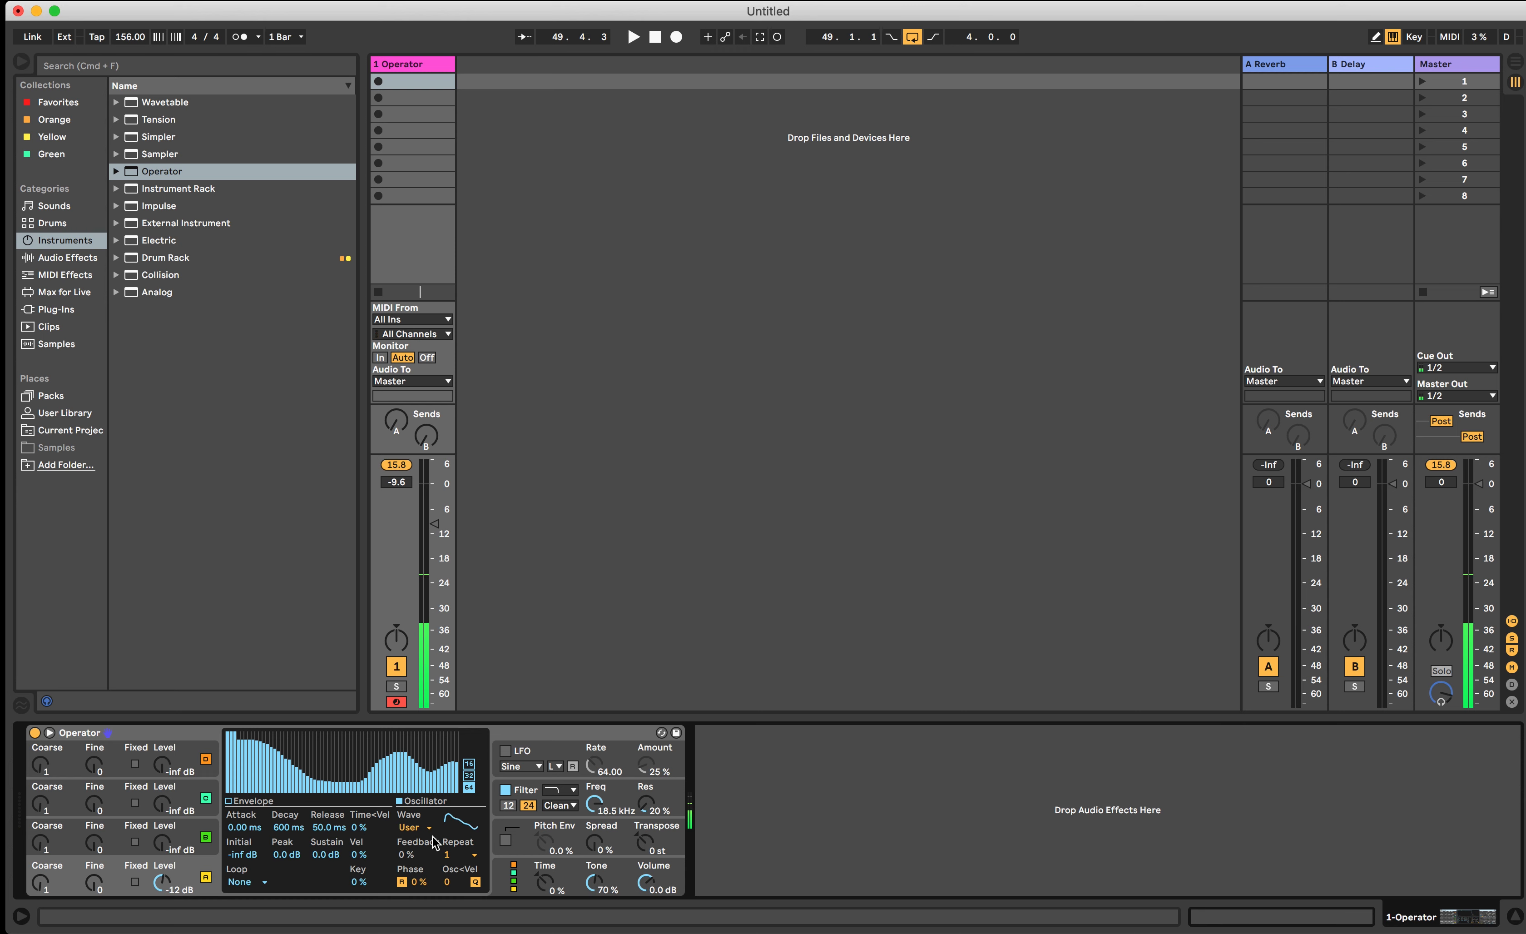
Step: Set oscillator A's waveform to the preset Saw D and play a note to hear it
{"action": "left_click", "coordinate": [413, 827]}
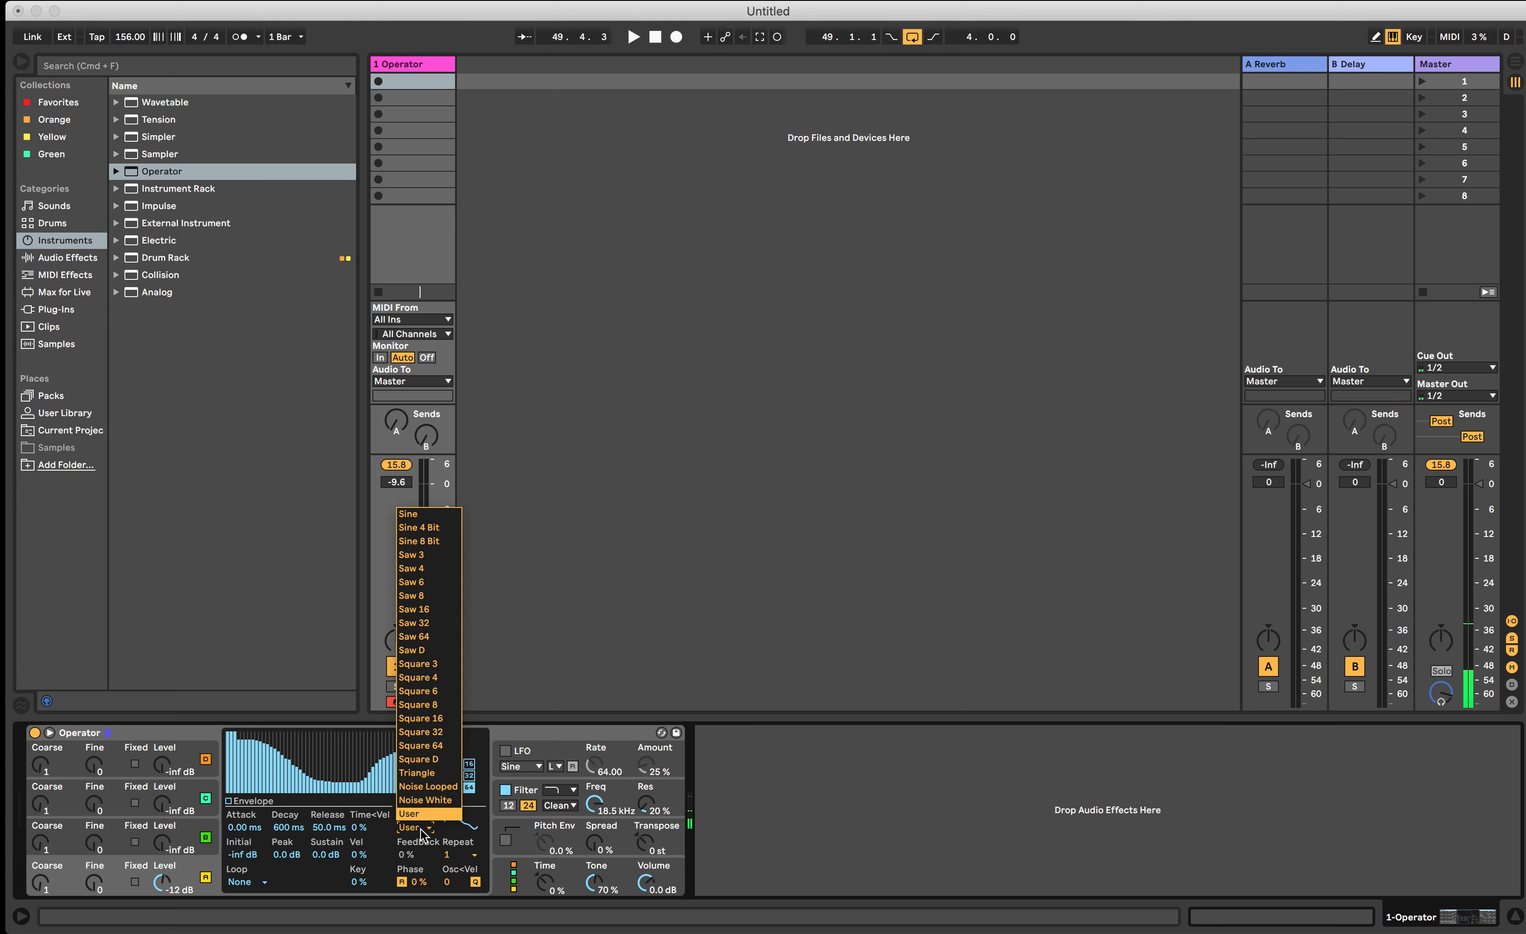
{"action": "left_click", "coordinate": [429, 646]}
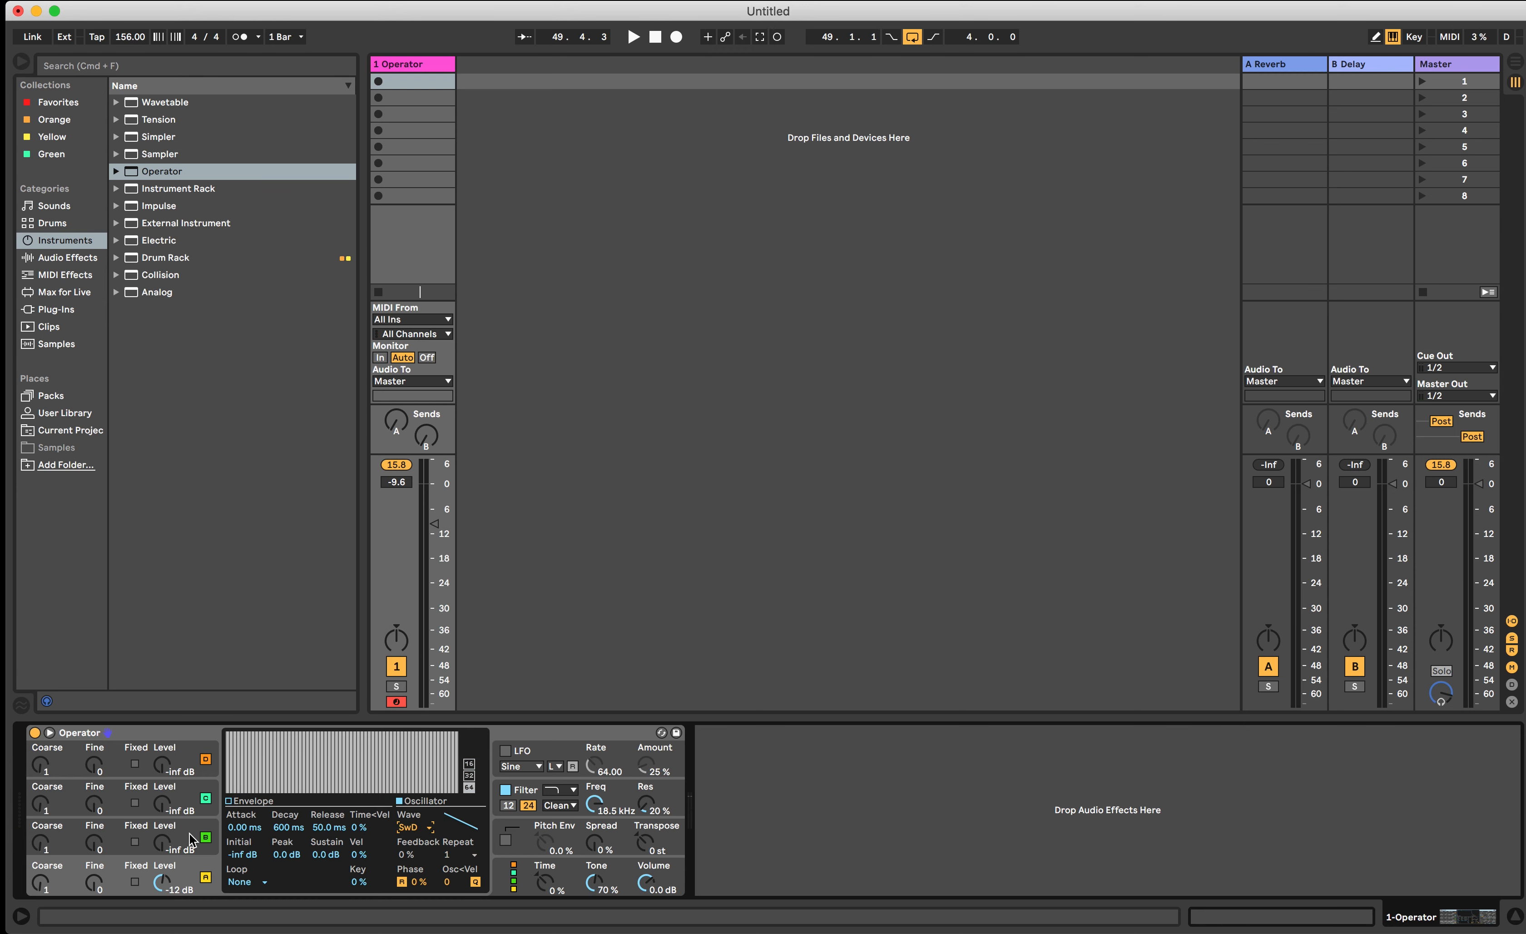
{"action": "key", "text": "a"}
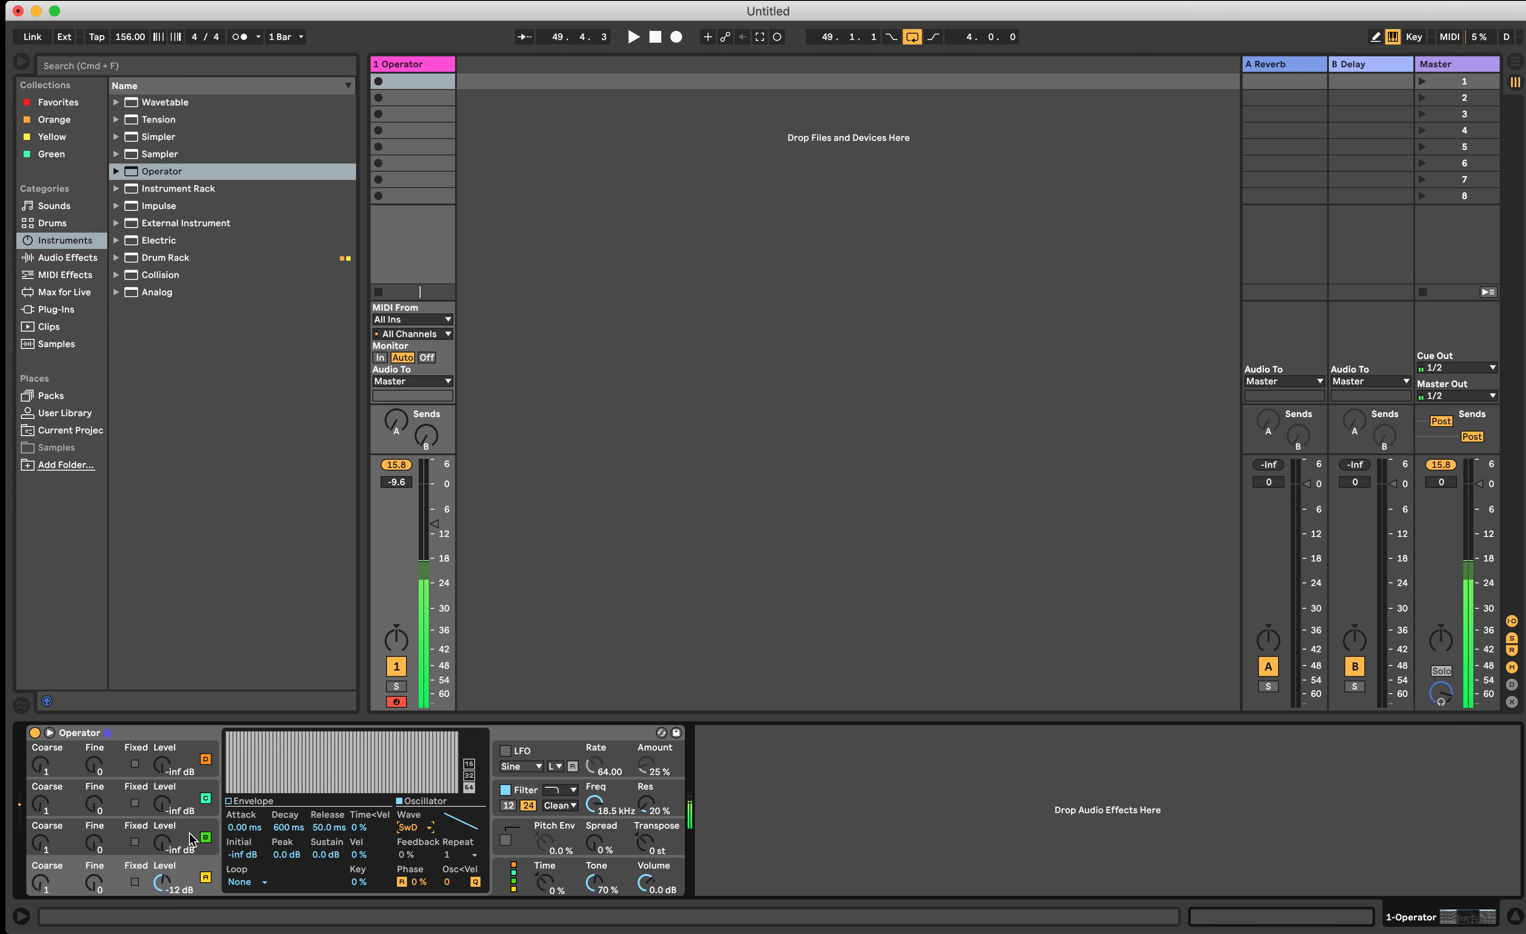
Step: Set oscillator B's level to -19 dB and oscillator A's level to -1.9 dB
{"action": "left_click", "coordinate": [191, 840]}
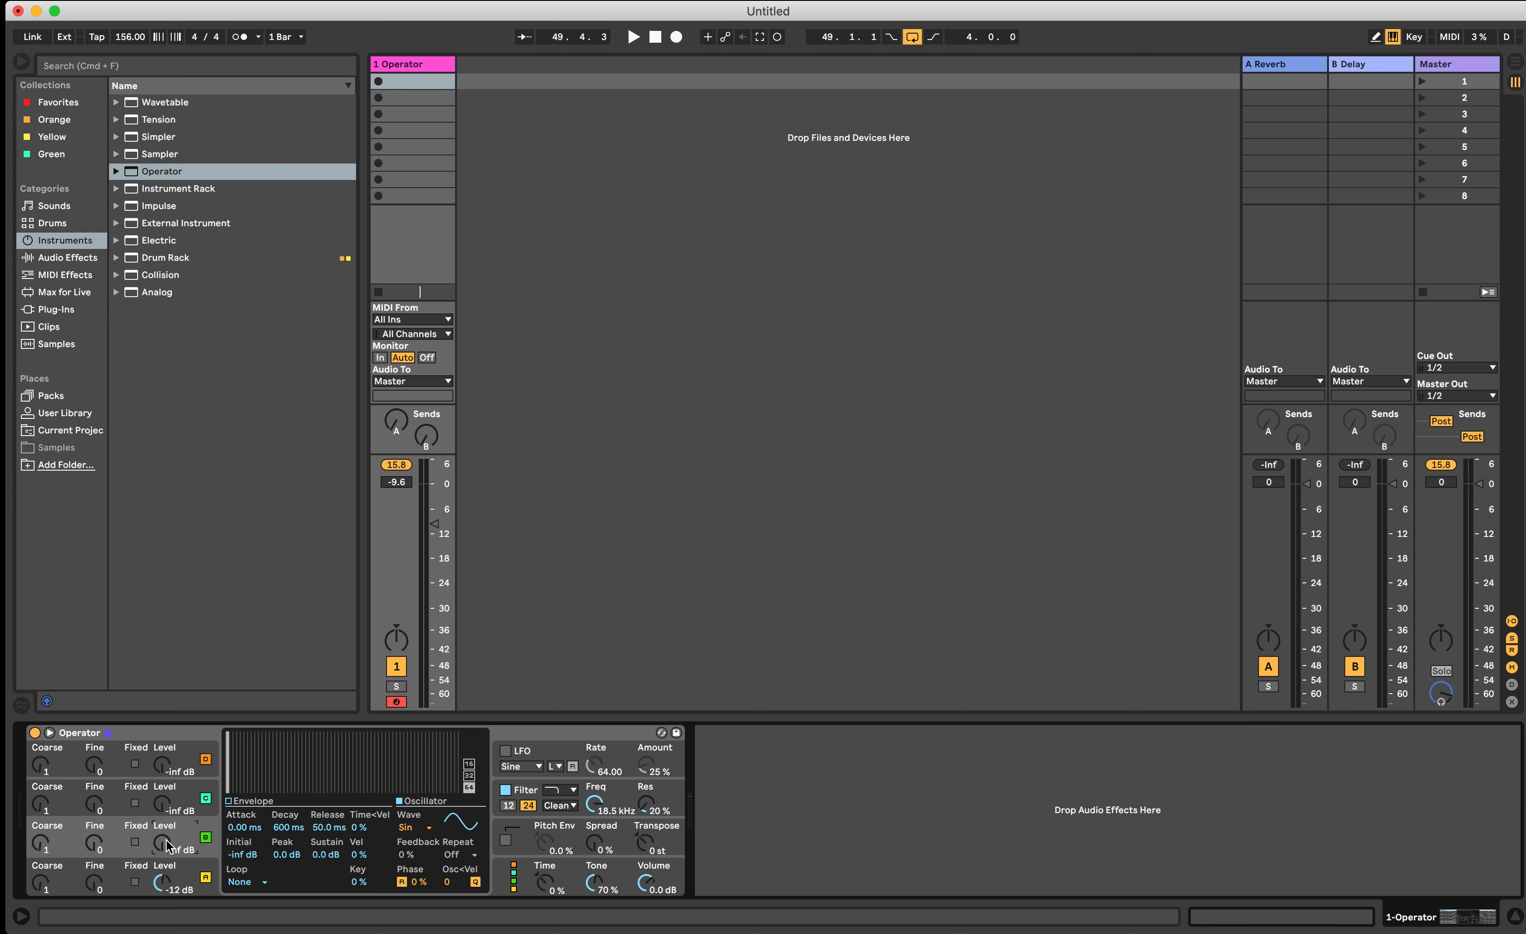
{"action": "mouse_move", "coordinate": [167, 845]}
{"action": "left_mouse_down"}
{"action": "mouse_move", "coordinate": [167, 816]}
{"action": "mouse_move", "coordinate": [161, 840]}
{"action": "left_mouse_up"}
{"action": "left_click_drag", "start_coordinate": [162, 883], "coordinate": [161, 875]}
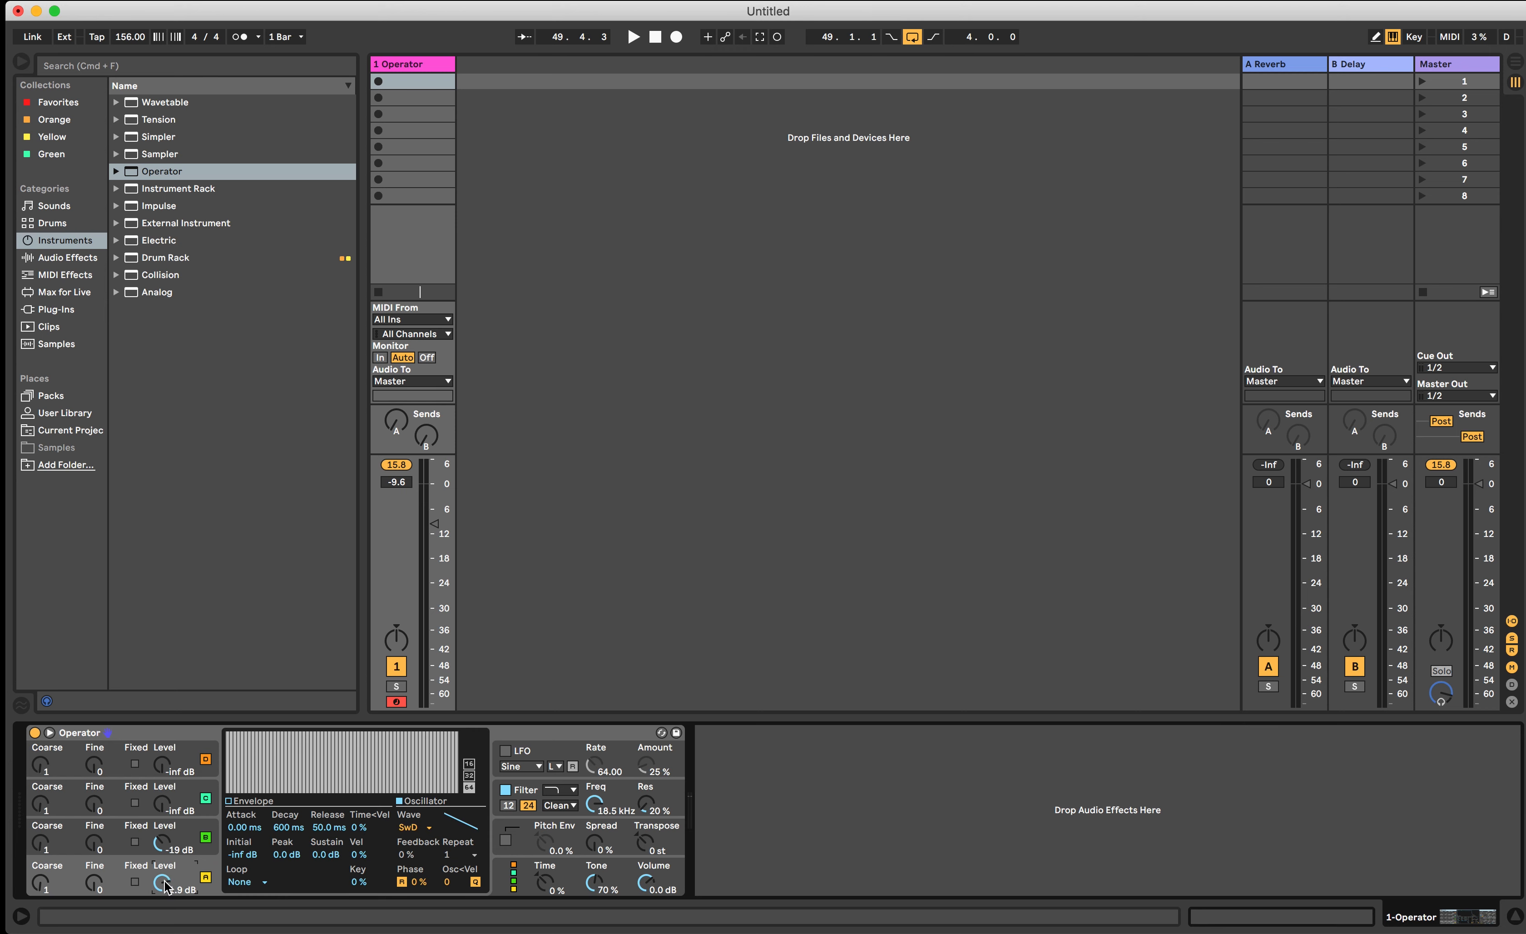
Step: Set oscillator B's waveform to Square D and play notes to hear the combined sound
{"action": "left_click", "coordinate": [173, 844]}
{"action": "left_click", "coordinate": [414, 828]}
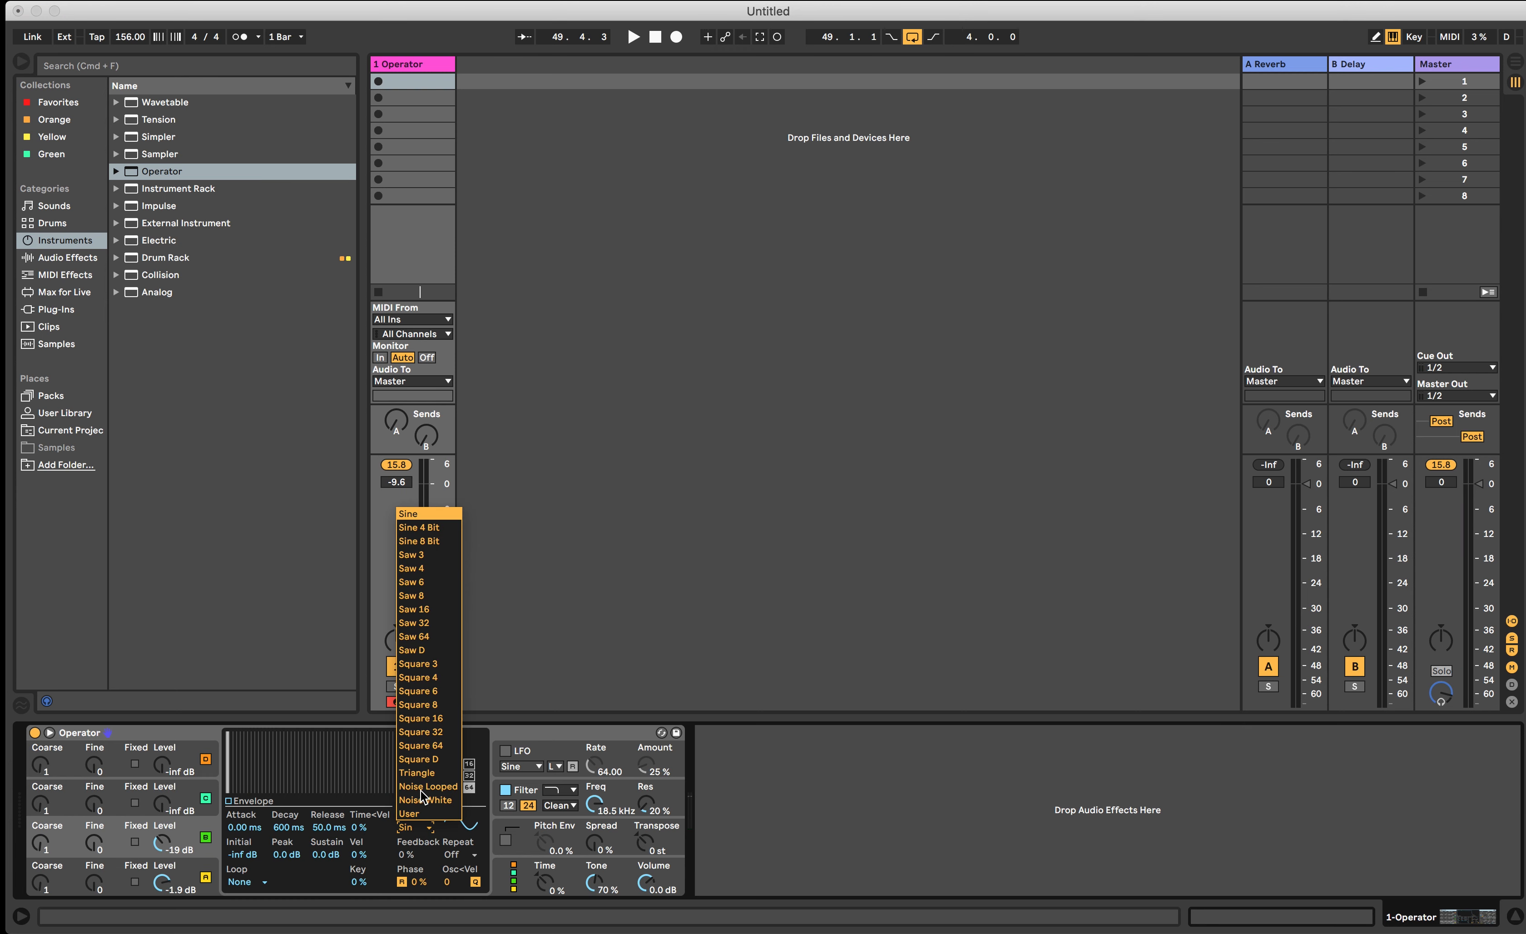
{"action": "left_click", "coordinate": [430, 759]}
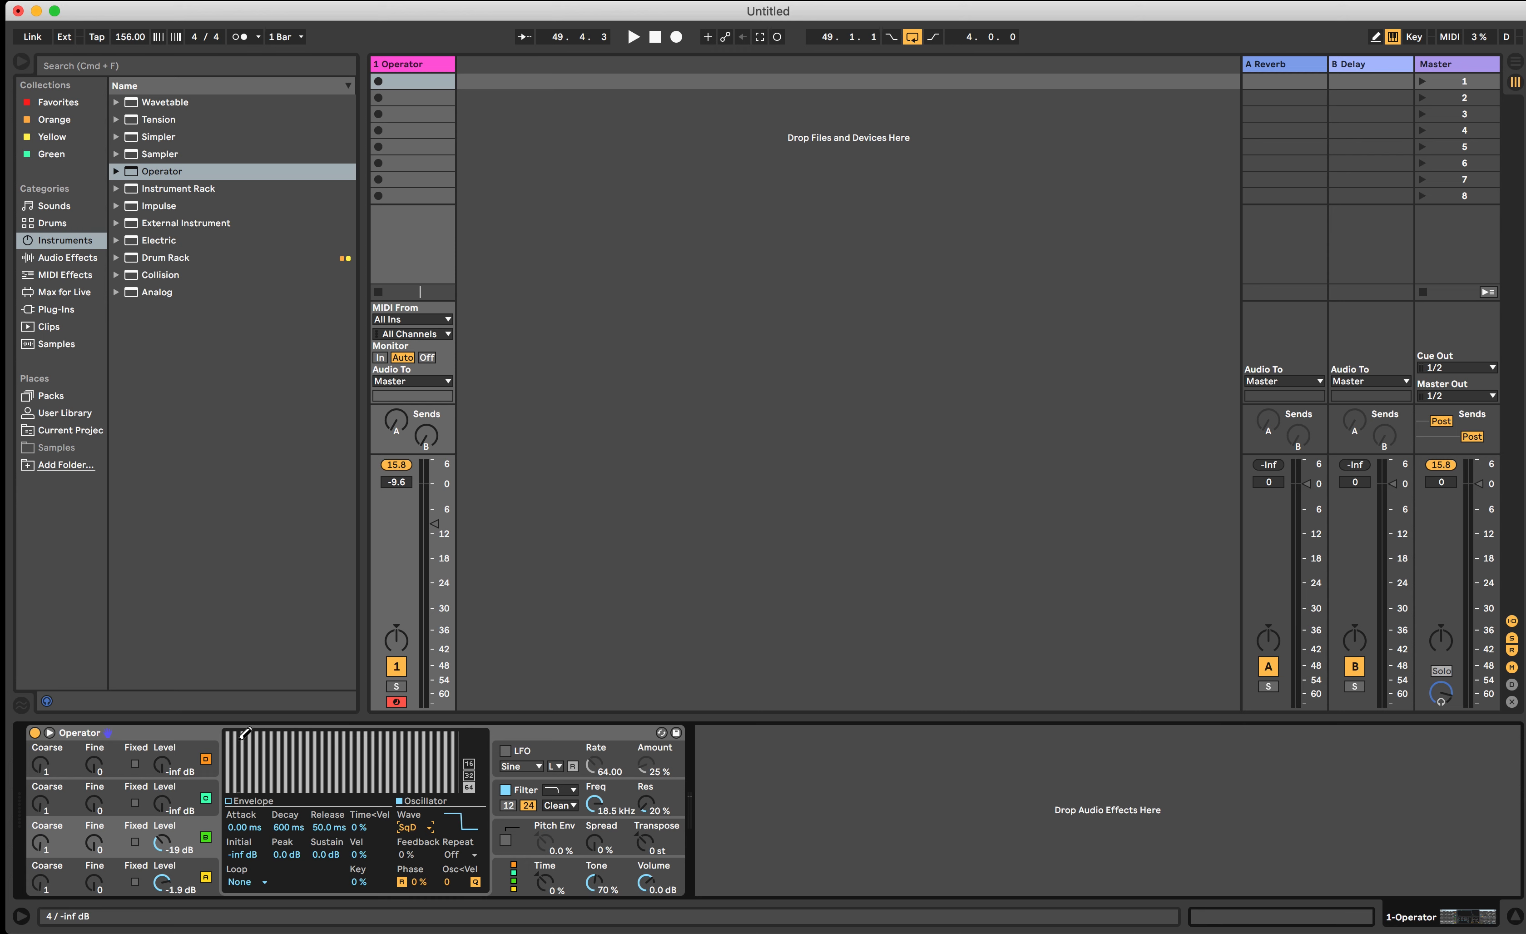
{"action": "key", "text": "a"}
{"action": "key", "text": "a"}
Step: Detune oscillator B by setting its fine tuning to 3, playing a note to check the sound
{"action": "key", "text": "Down"}
{"action": "key", "text": "Down"}
{"action": "key", "text": "Down"}
{"action": "key", "text": "Down"}
{"action": "key", "text": "Down"}
{"action": "key", "text": "Down"}
{"action": "key", "text": "Down"}
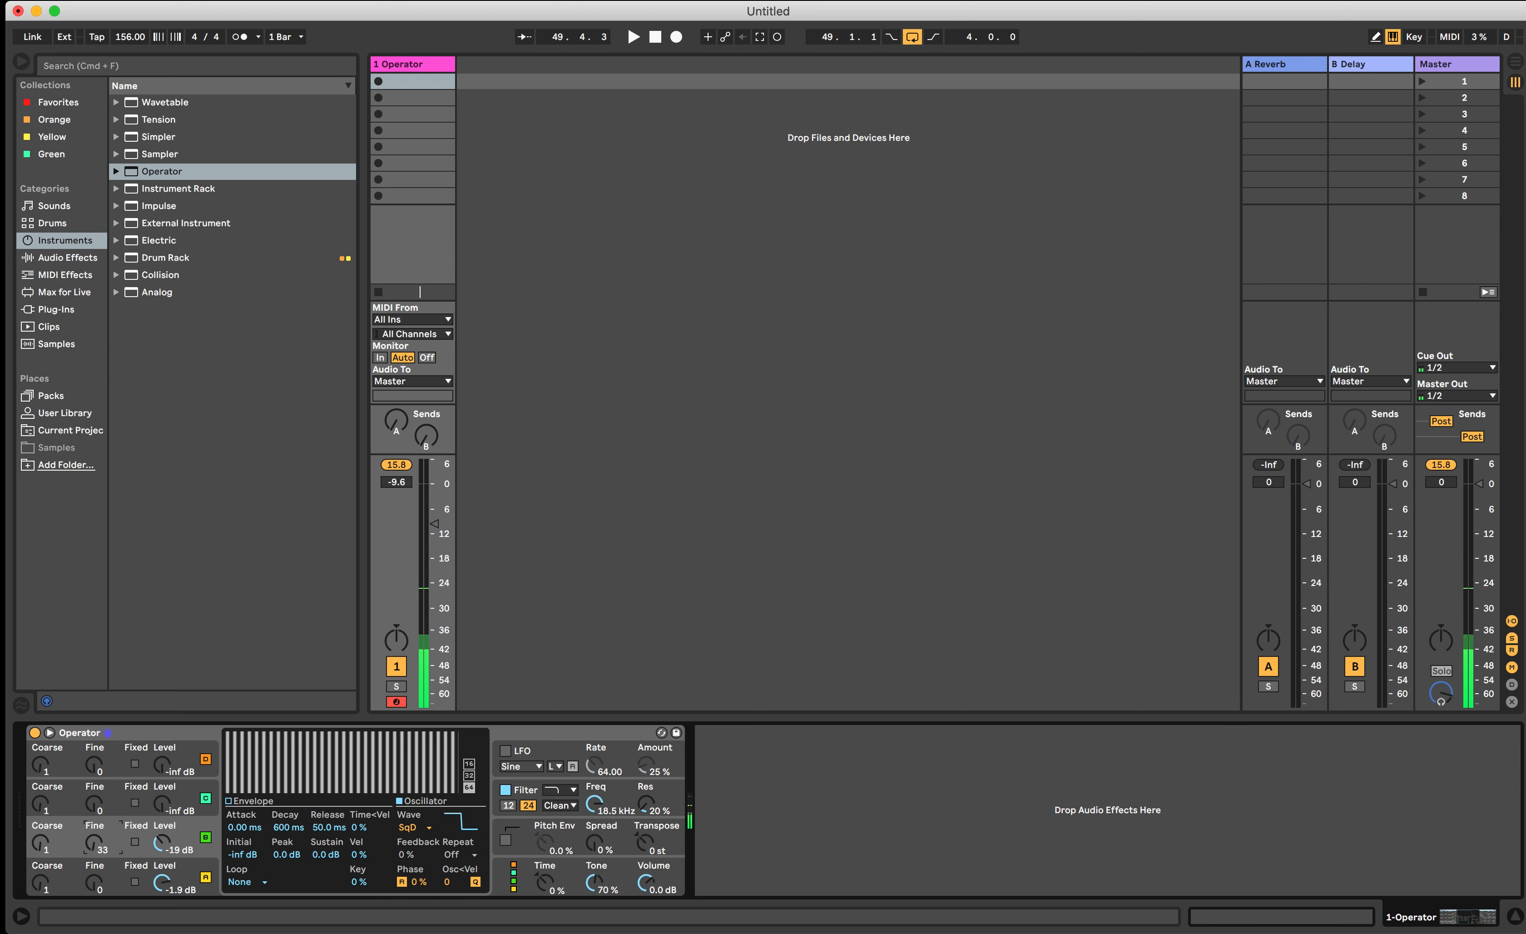
{"action": "key", "text": "a"}
Step: Raise oscillator C's level to -23 dB, keeping its sine wave, and play a note to hear it
{"action": "left_click", "coordinate": [187, 793]}
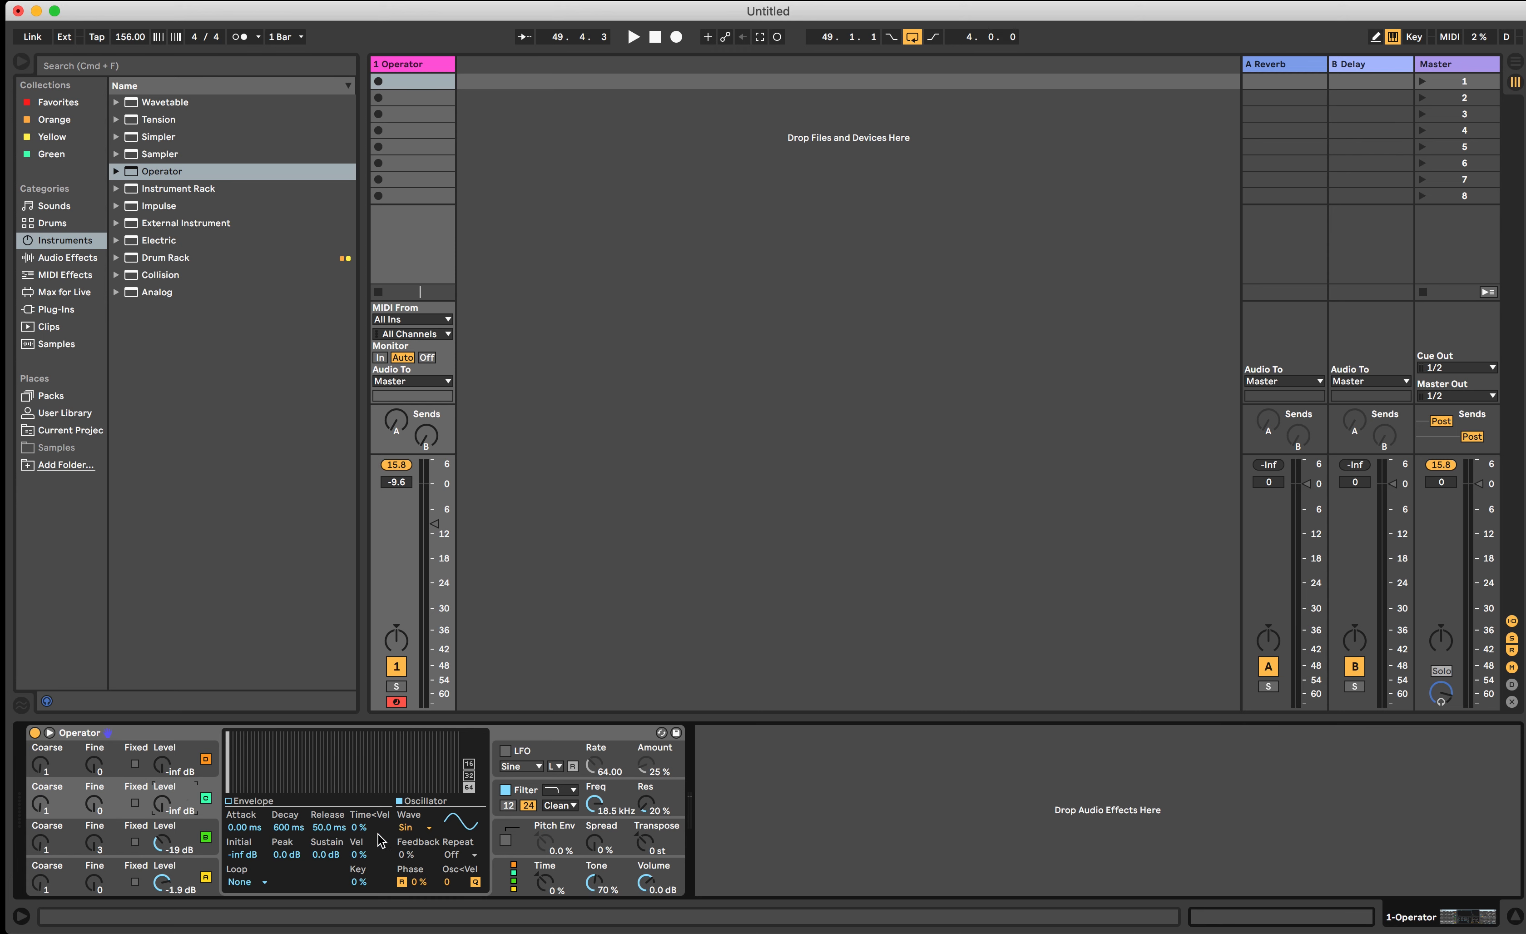
{"action": "left_click_drag", "start_coordinate": [191, 794], "coordinate": [190, 781]}
{"action": "key", "text": "a"}
{"action": "left_click_drag", "start_coordinate": [173, 804], "coordinate": [174, 803]}
Step: Look through the LFO, filter, pitch envelope and global settings of Operator
{"action": "left_click", "coordinate": [552, 752]}
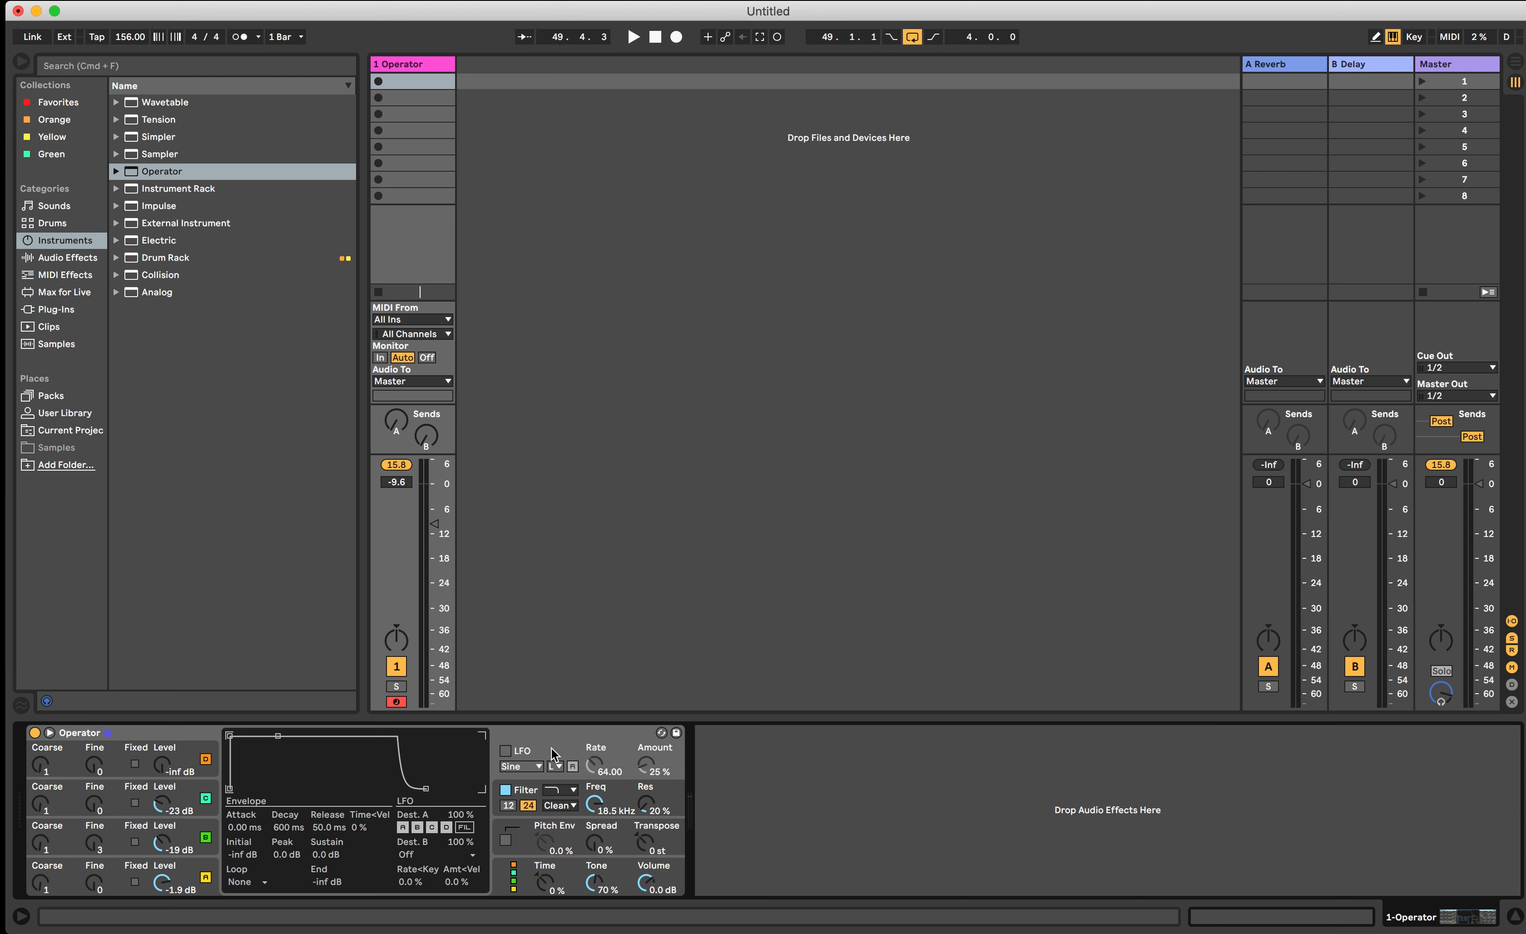
{"action": "left_click", "coordinate": [622, 798]}
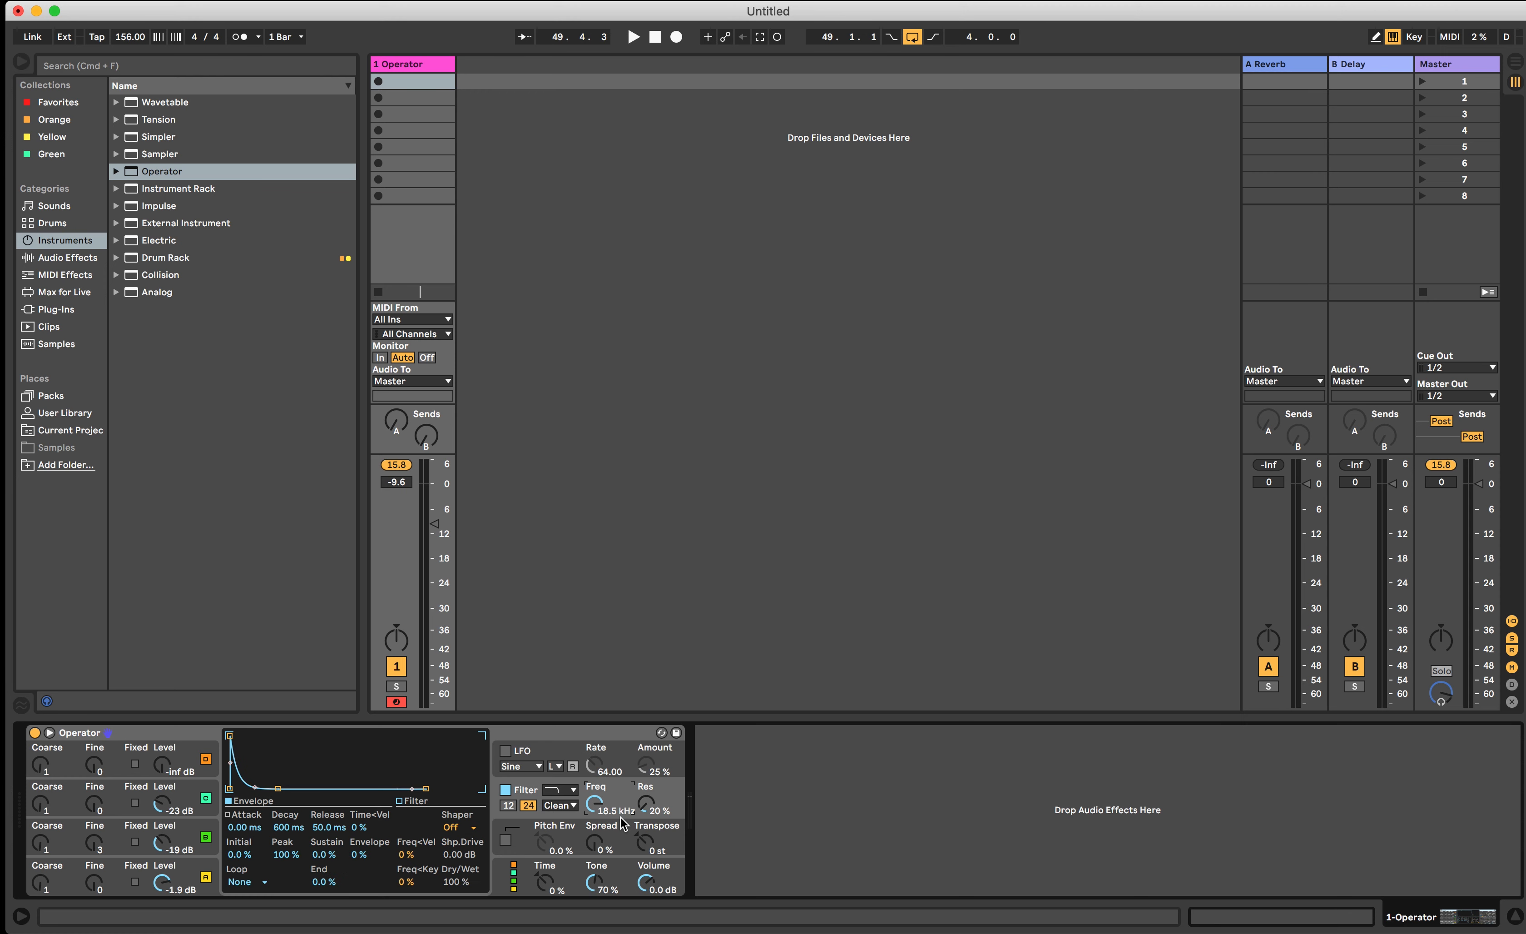
{"action": "left_click", "coordinate": [623, 842]}
{"action": "left_click", "coordinate": [626, 878]}
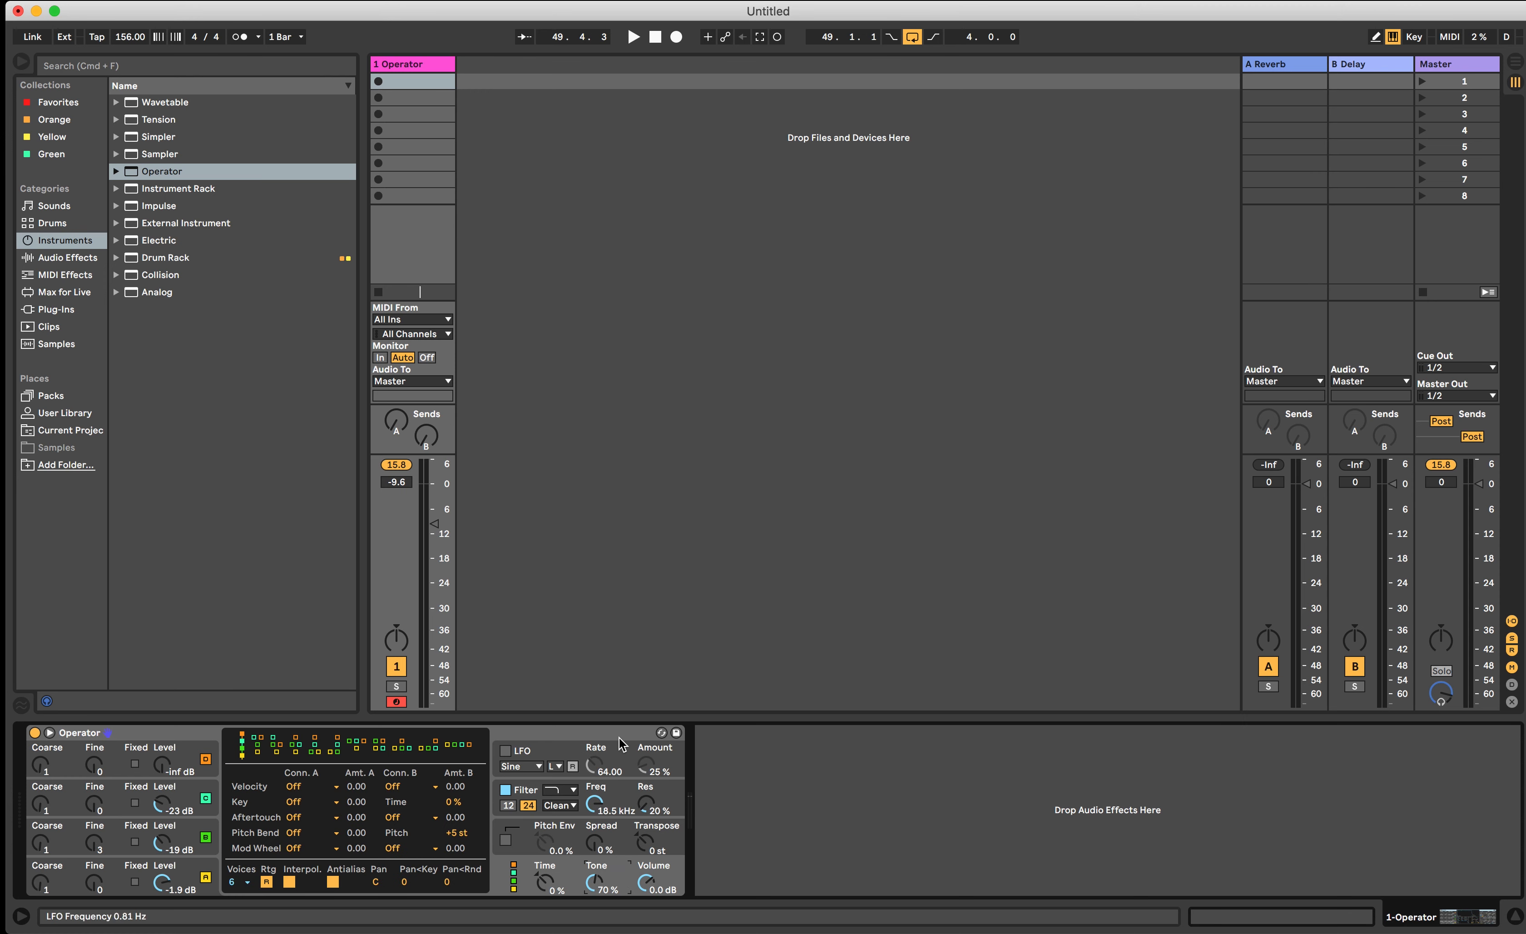
Step: Turn on Operator's LFO and play a note to hear its effect
{"action": "left_click", "coordinate": [558, 754]}
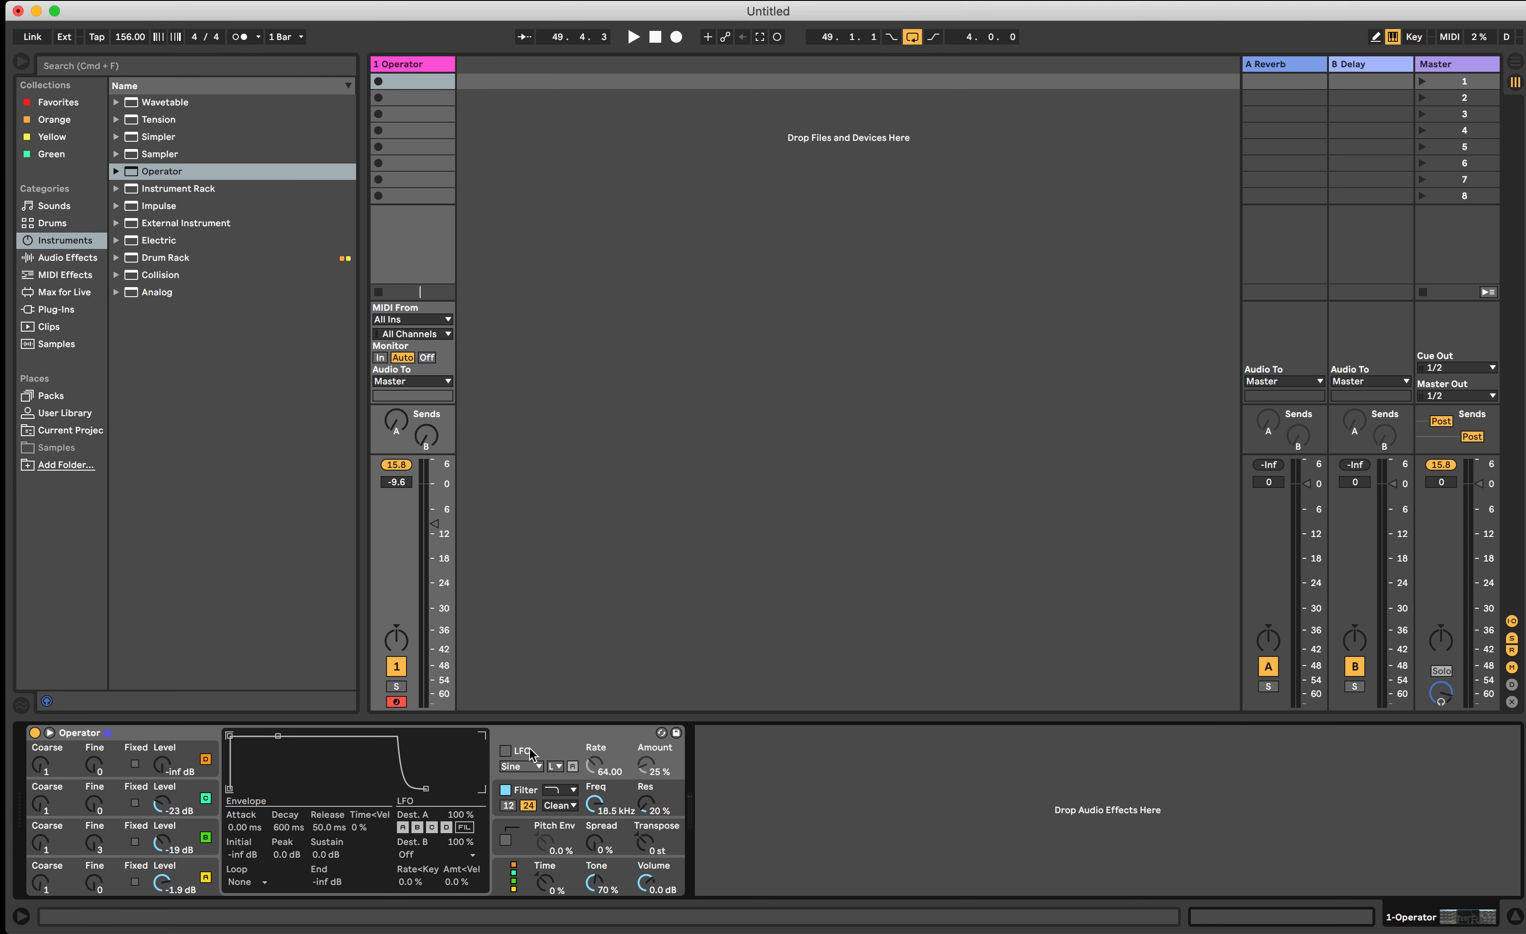
{"action": "left_click", "coordinate": [505, 750]}
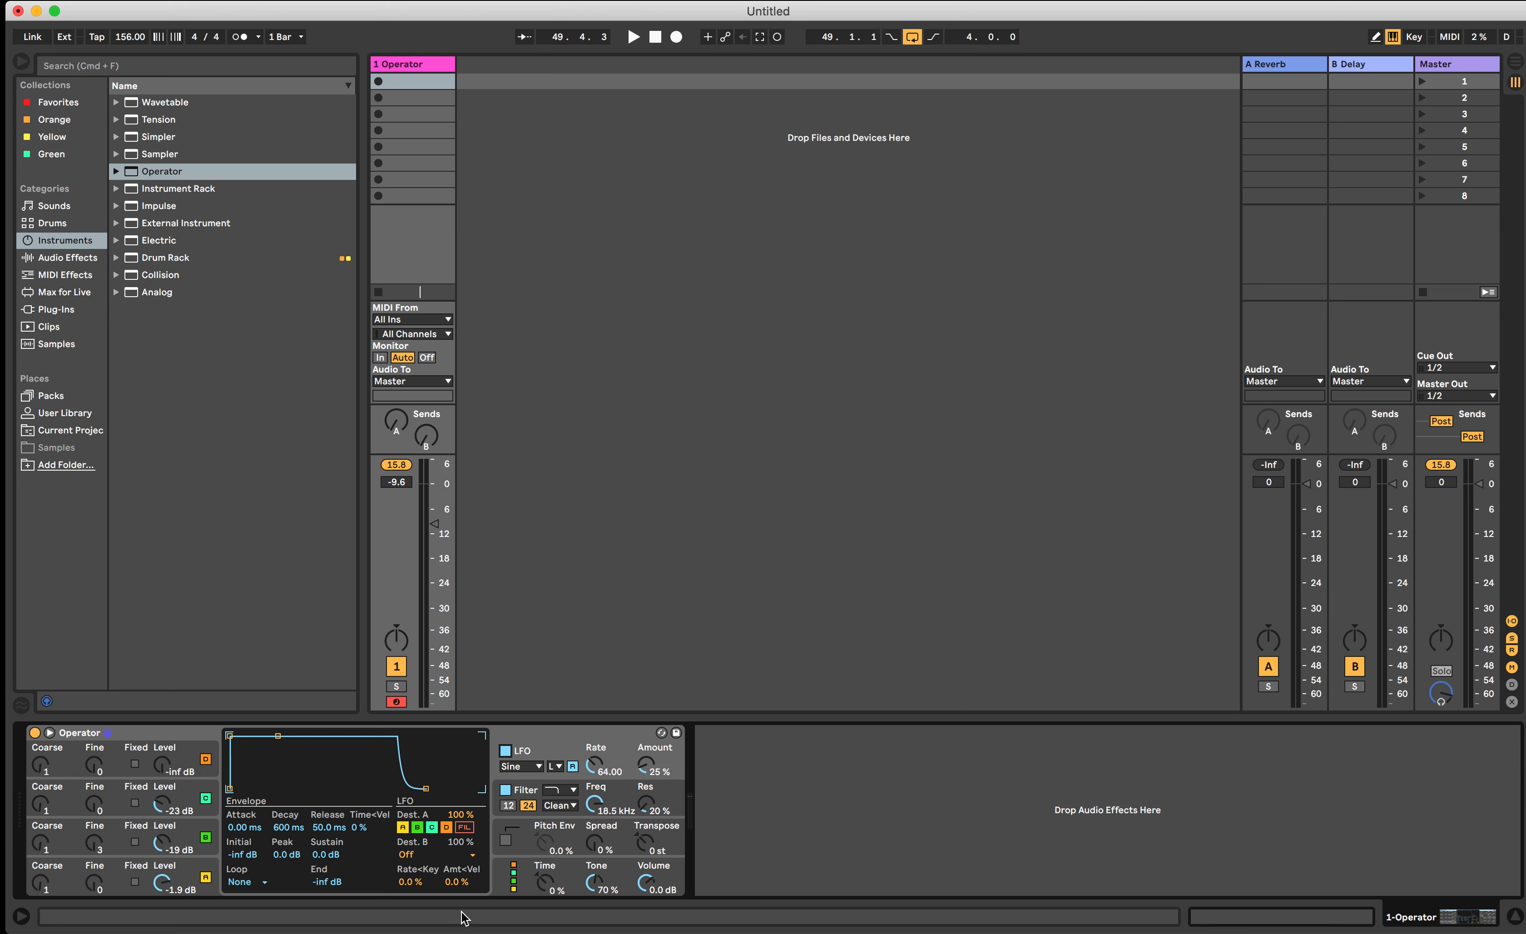
{"action": "key", "text": "a"}
Step: Route LFO destination A to the filter only, with oscillators A to D off, and set the LFO amount to 100%
{"action": "left_click", "coordinate": [403, 826]}
{"action": "left_click", "coordinate": [417, 826]}
{"action": "left_click", "coordinate": [432, 826]}
{"action": "left_click", "coordinate": [446, 826]}
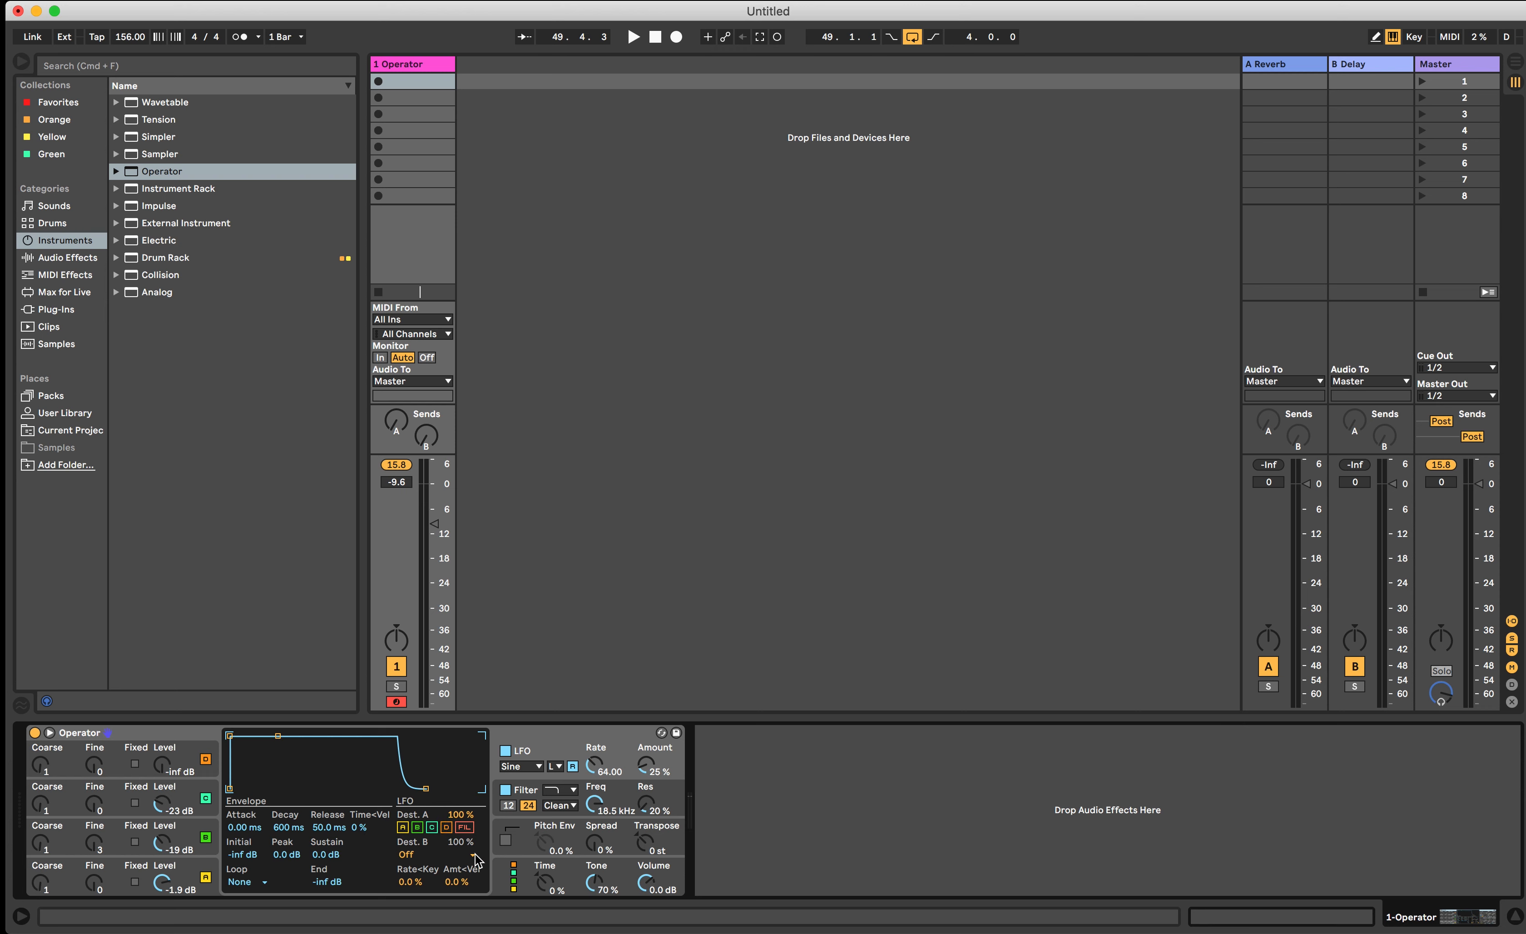
{"action": "left_click", "coordinate": [464, 827]}
{"action": "left_click_drag", "start_coordinate": [649, 764], "coordinate": [650, 764]}
{"action": "key", "text": "a"}
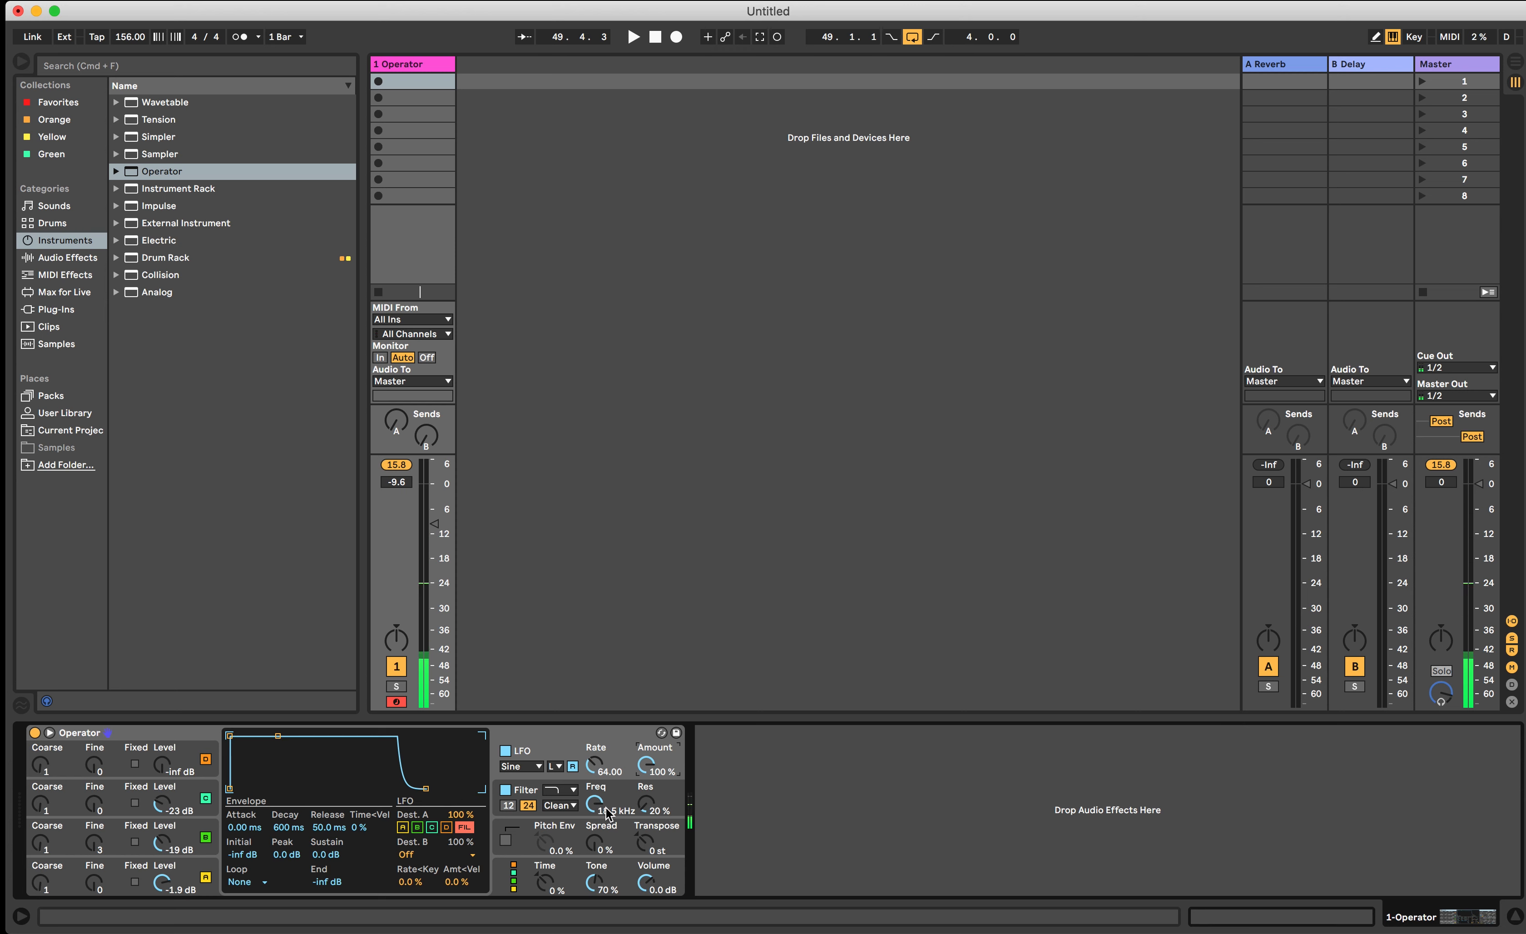
Step: Lower the filter frequency to 577 Hz and raise its resonance to 69%, playing a note to hear the sweep
{"action": "left_click_drag", "start_coordinate": [597, 799], "coordinate": [597, 816]}
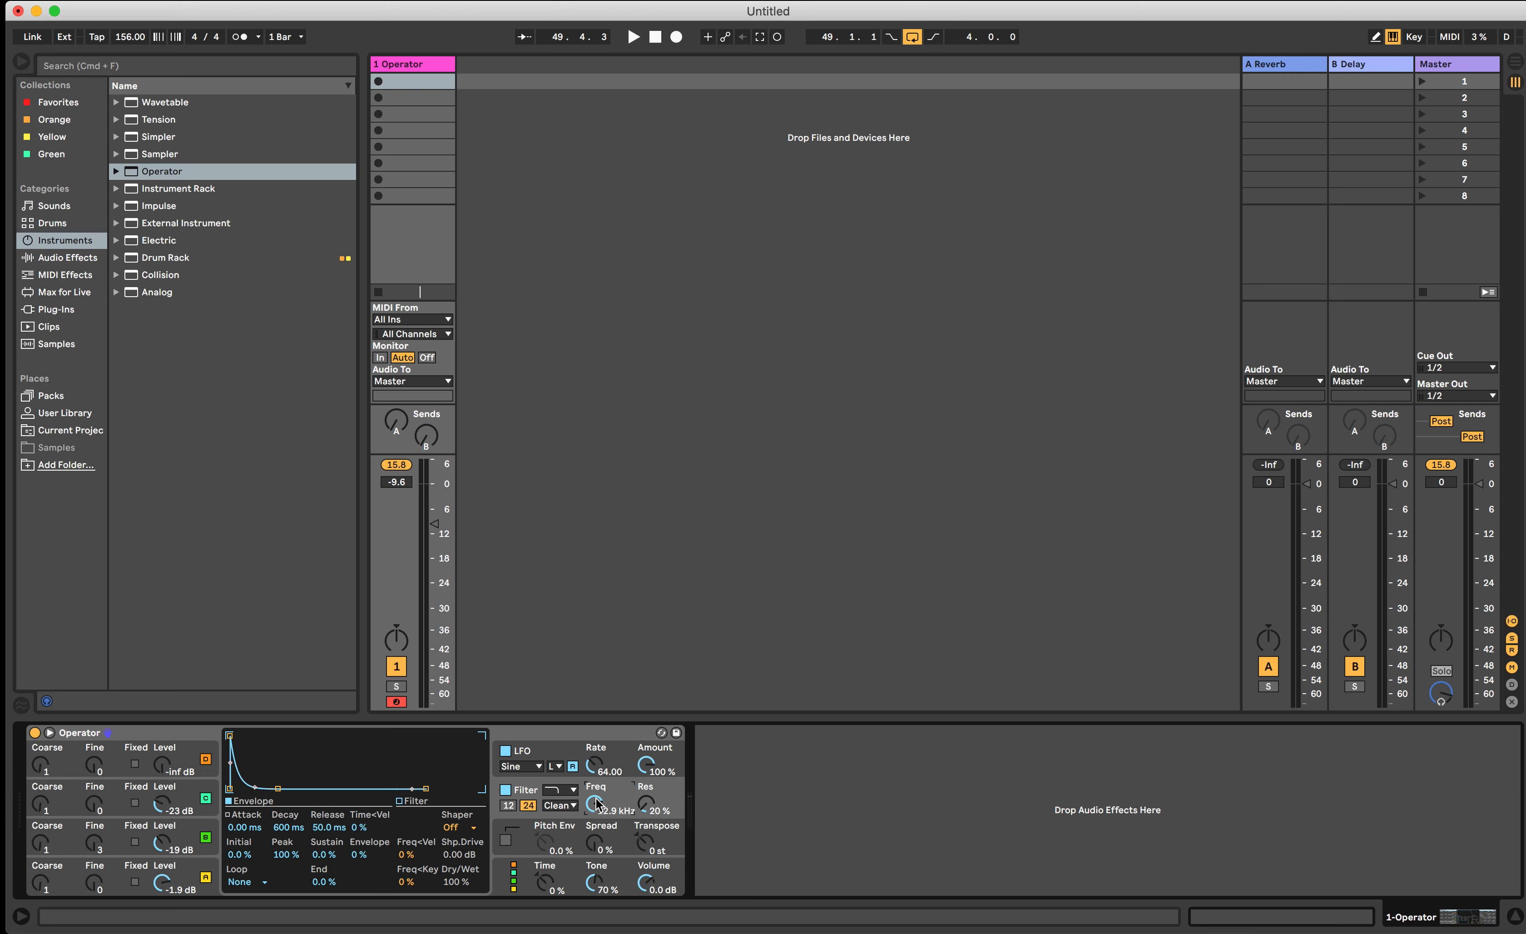
{"action": "left_click_drag", "start_coordinate": [595, 806], "coordinate": [595, 841]}
{"action": "key", "text": "a"}
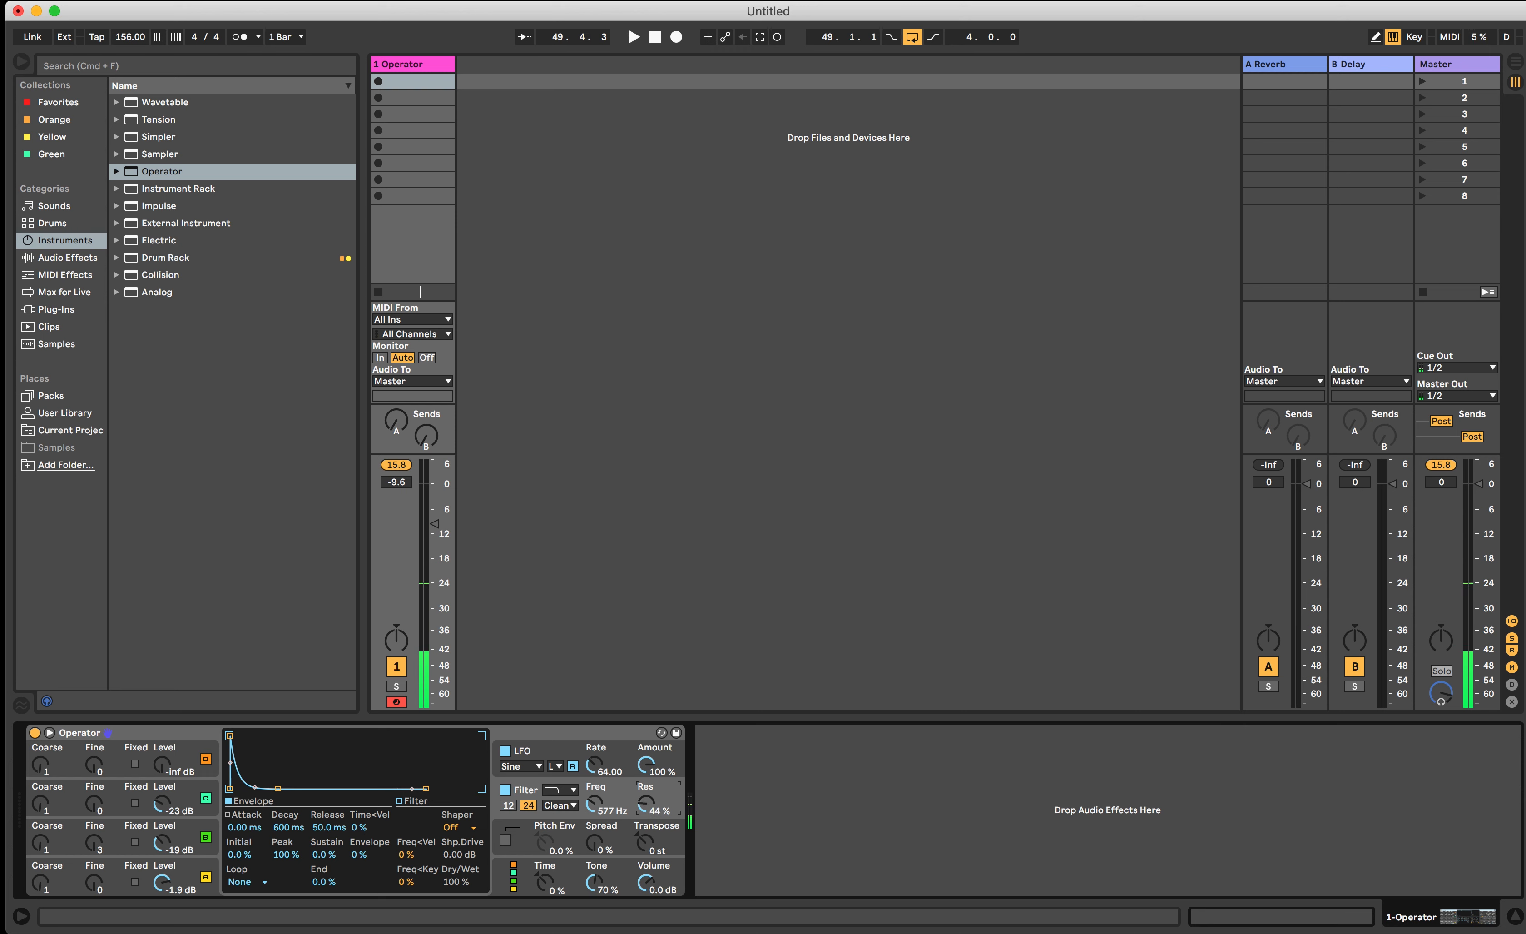
{"action": "left_click_drag", "start_coordinate": [646, 808], "coordinate": [646, 777]}
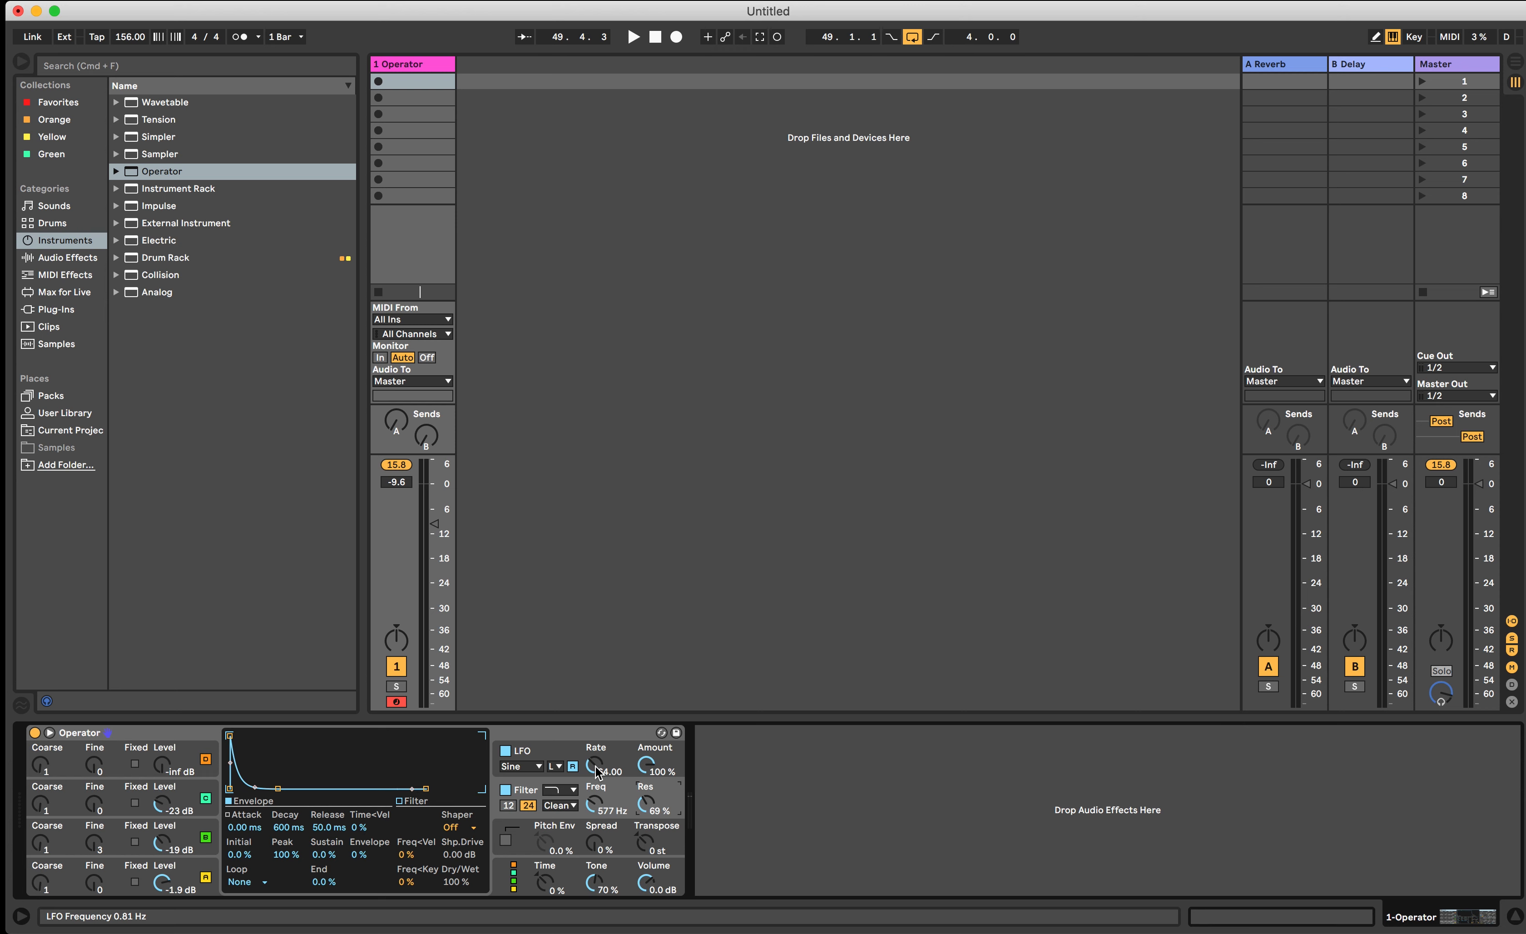
Step: Vary the LFO rate and settle it at 65.48, leaving its context options unused
{"action": "left_click_drag", "start_coordinate": [595, 766], "coordinate": [595, 754]}
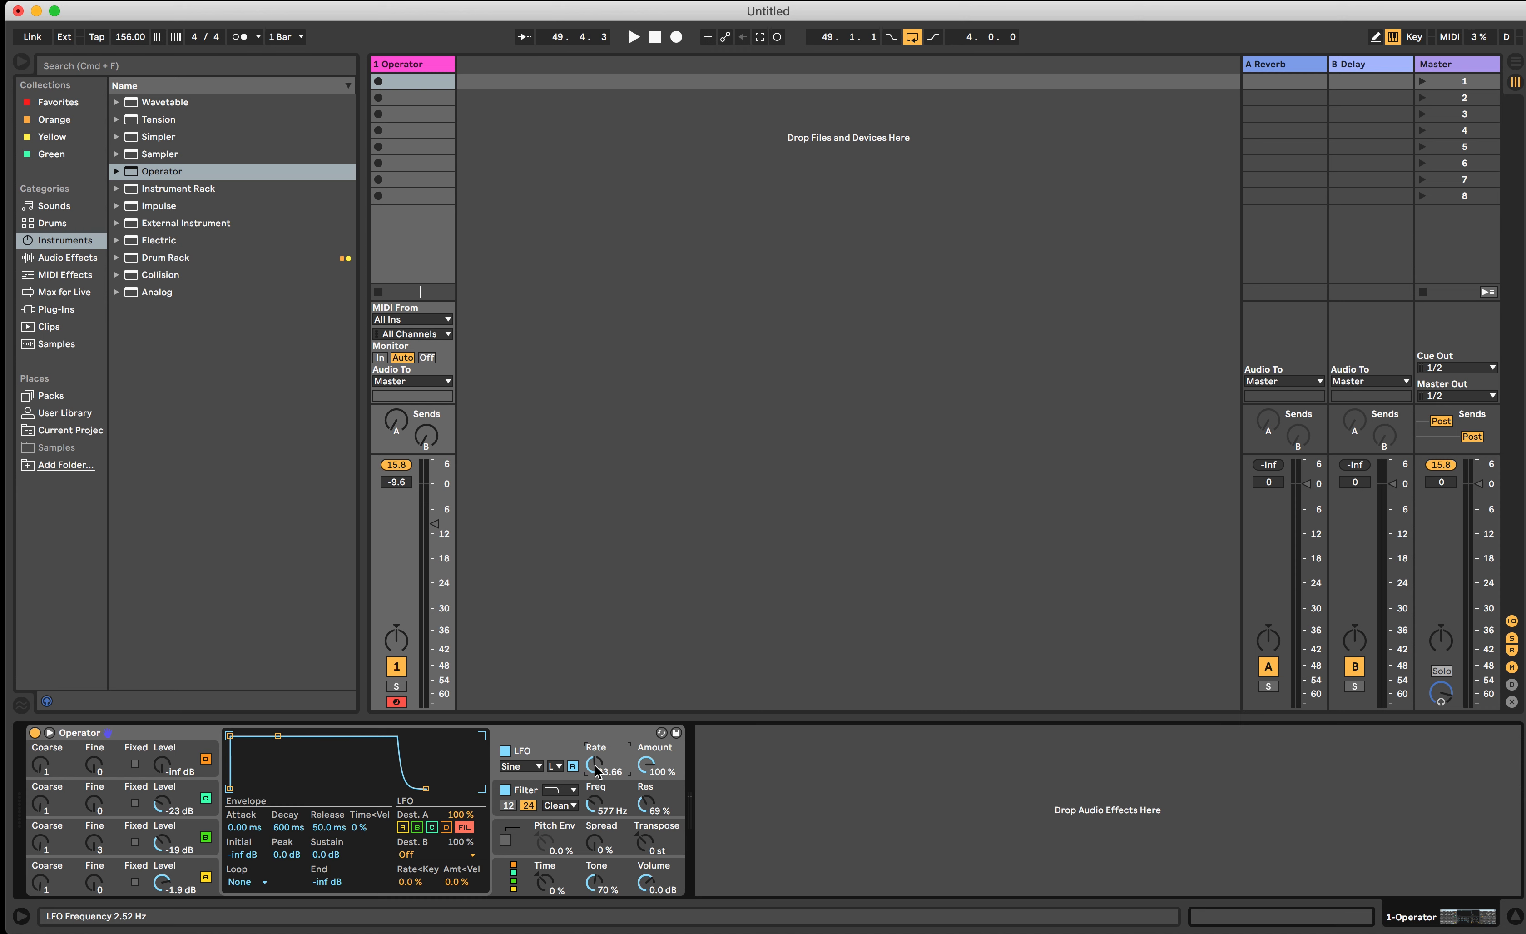
{"action": "left_click_drag", "start_coordinate": [596, 769], "coordinate": [596, 778]}
{"action": "right_click", "coordinate": [596, 770]}
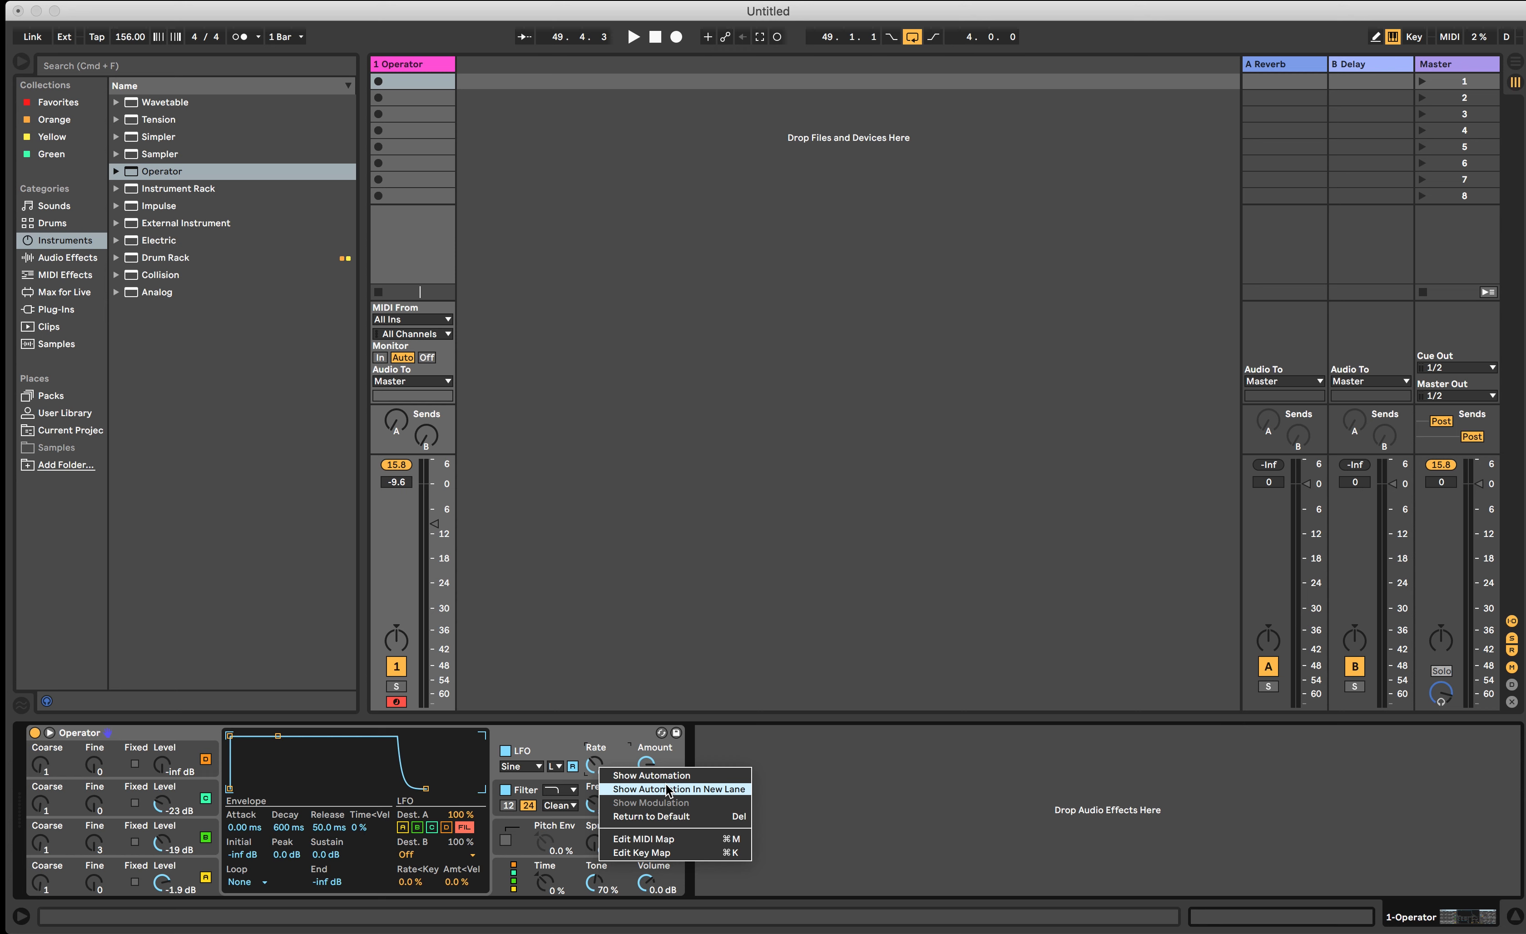
{"action": "left_click", "coordinate": [580, 730]}
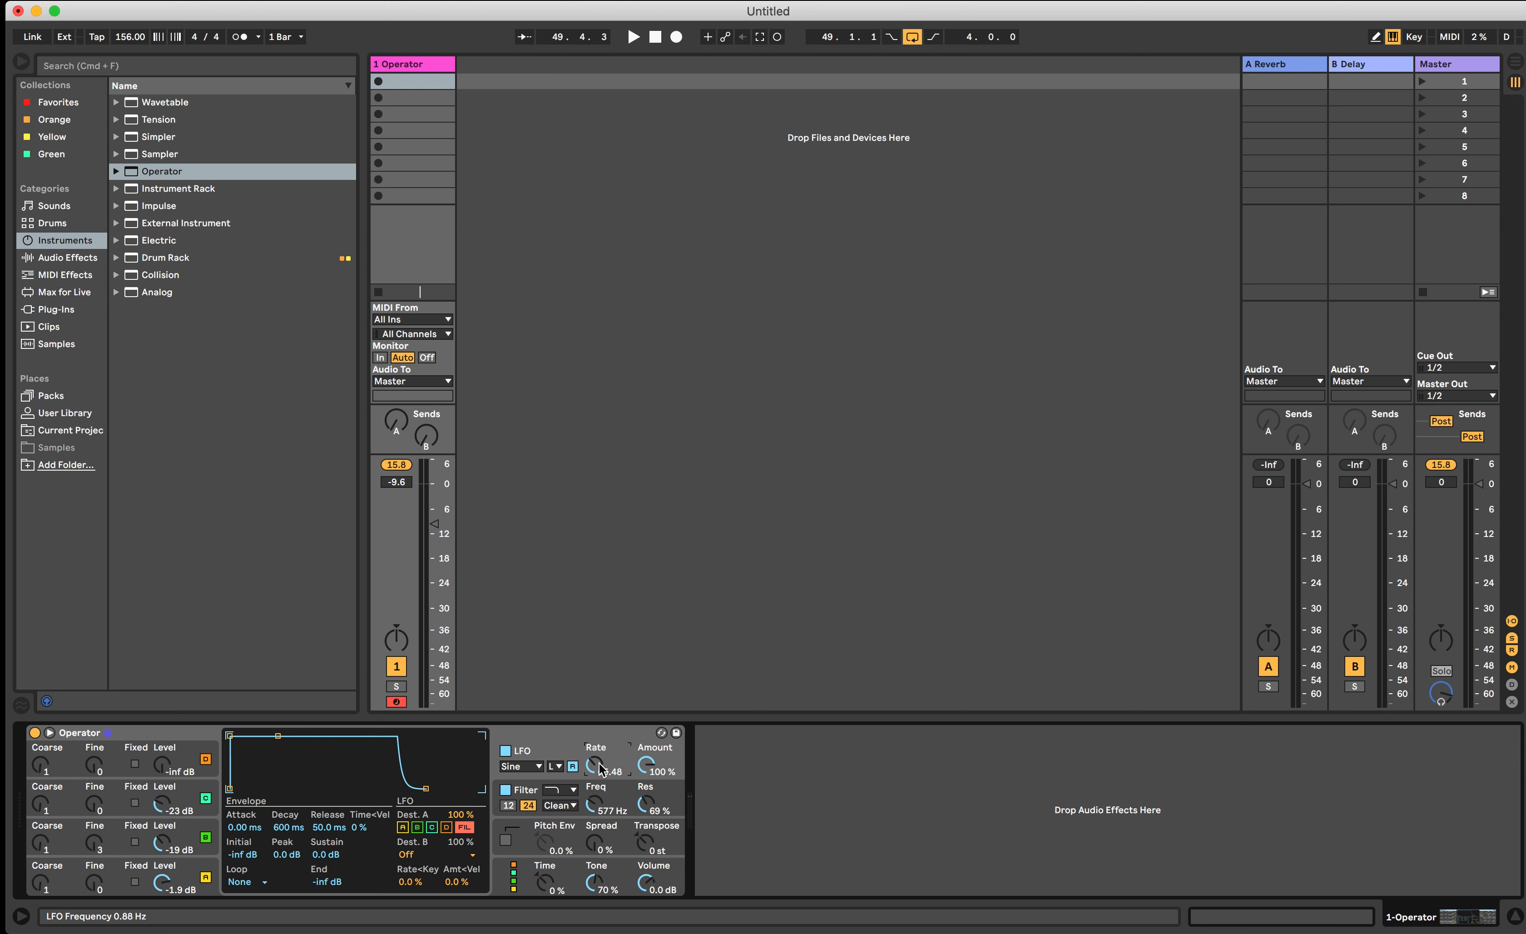
Step: Map Operator's LFO rate to MIDI CC 1 on channel 1 and leave MIDI mapping mode
{"action": "right_click", "coordinate": [600, 768]}
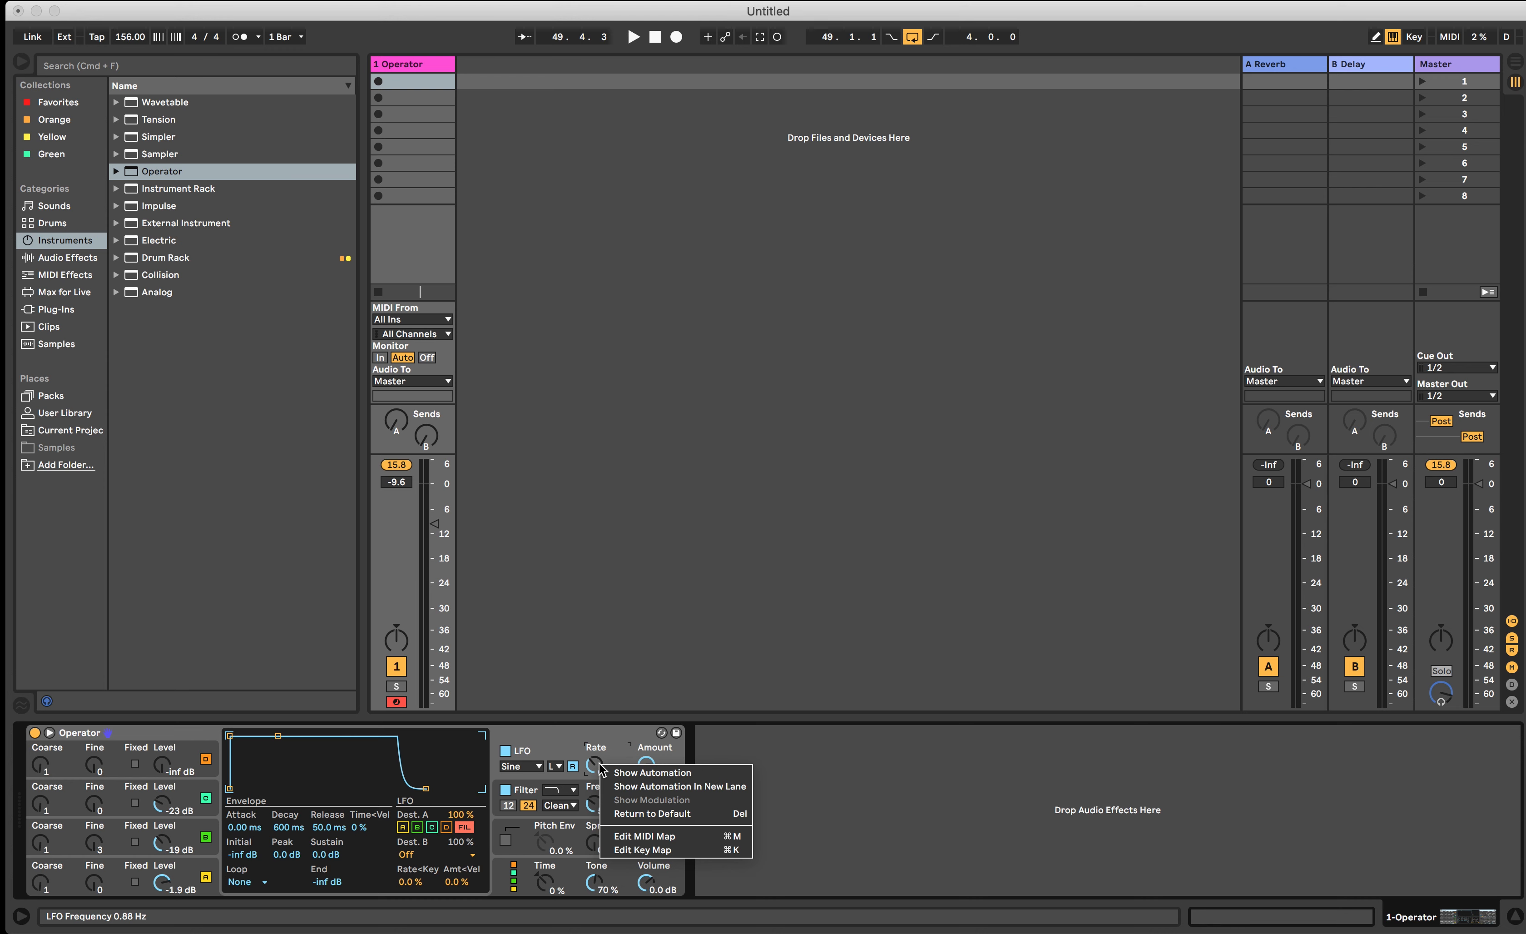
{"action": "left_click", "coordinate": [644, 836]}
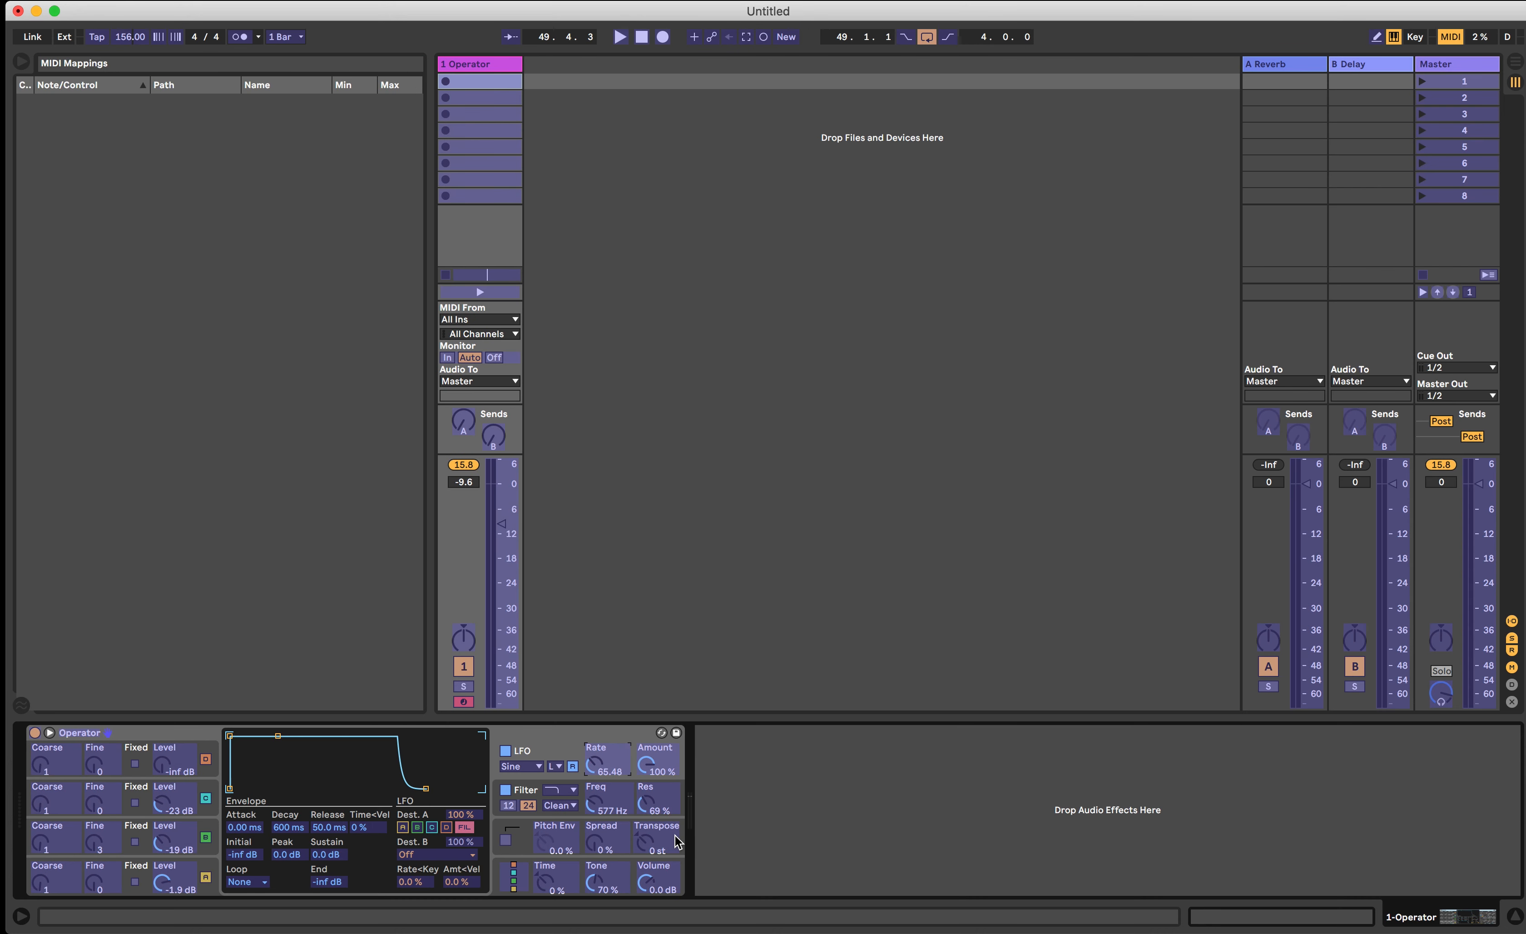
{"action": "left_click", "coordinate": [1451, 37]}
{"action": "left_click", "coordinate": [1450, 38]}
{"action": "left_click", "coordinate": [1450, 37]}
{"action": "left_click", "coordinate": [1451, 38]}
{"action": "left_click", "coordinate": [598, 766]}
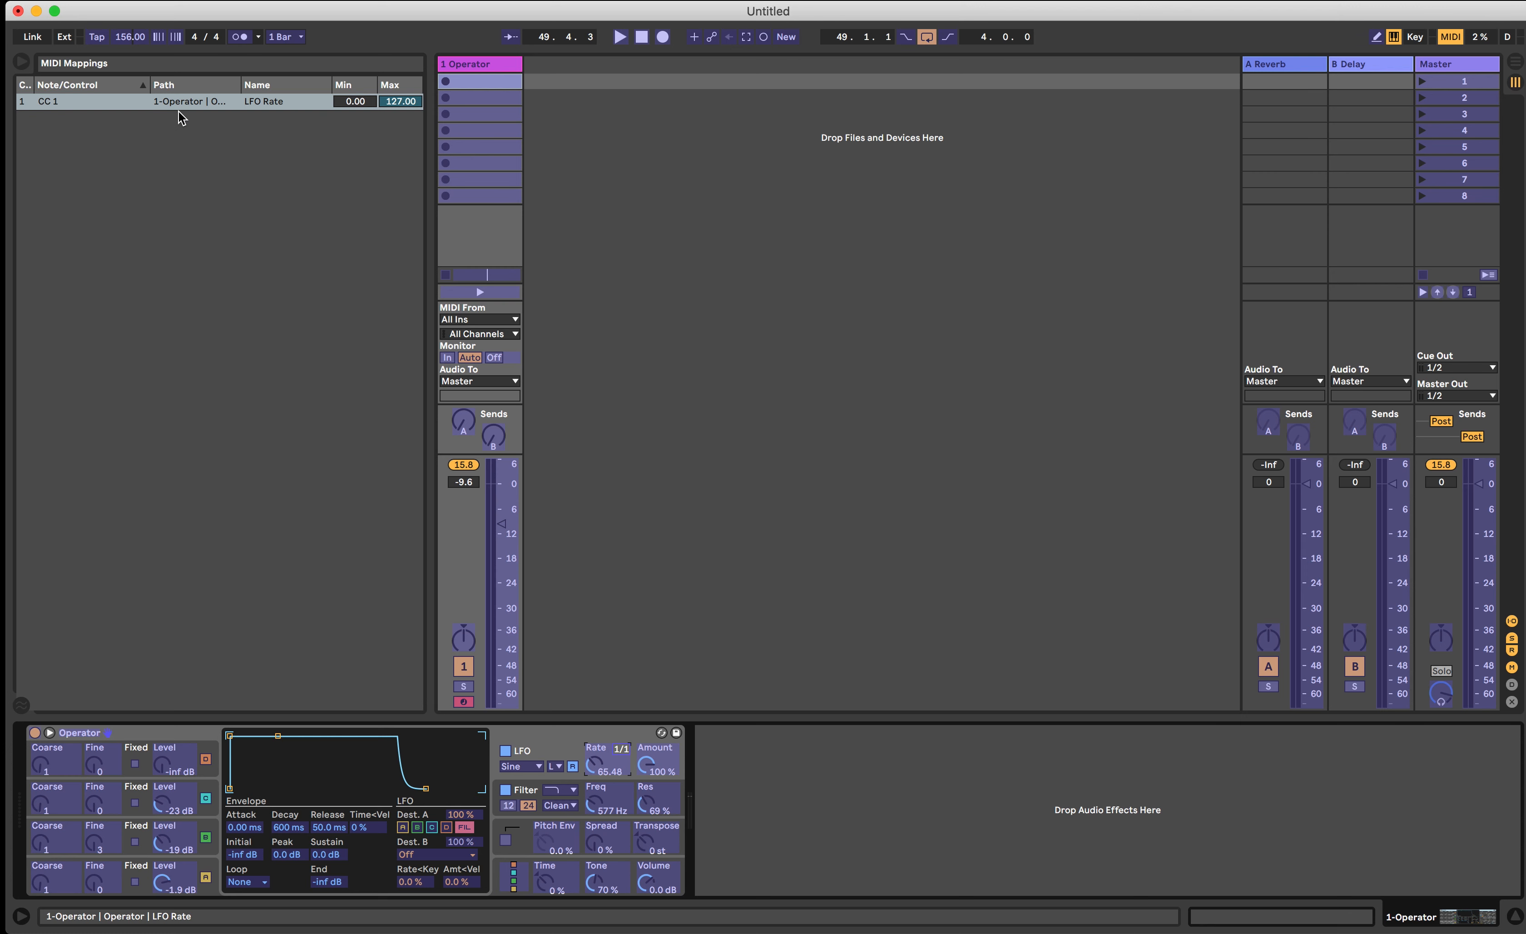
{"action": "left_click", "coordinate": [1449, 38]}
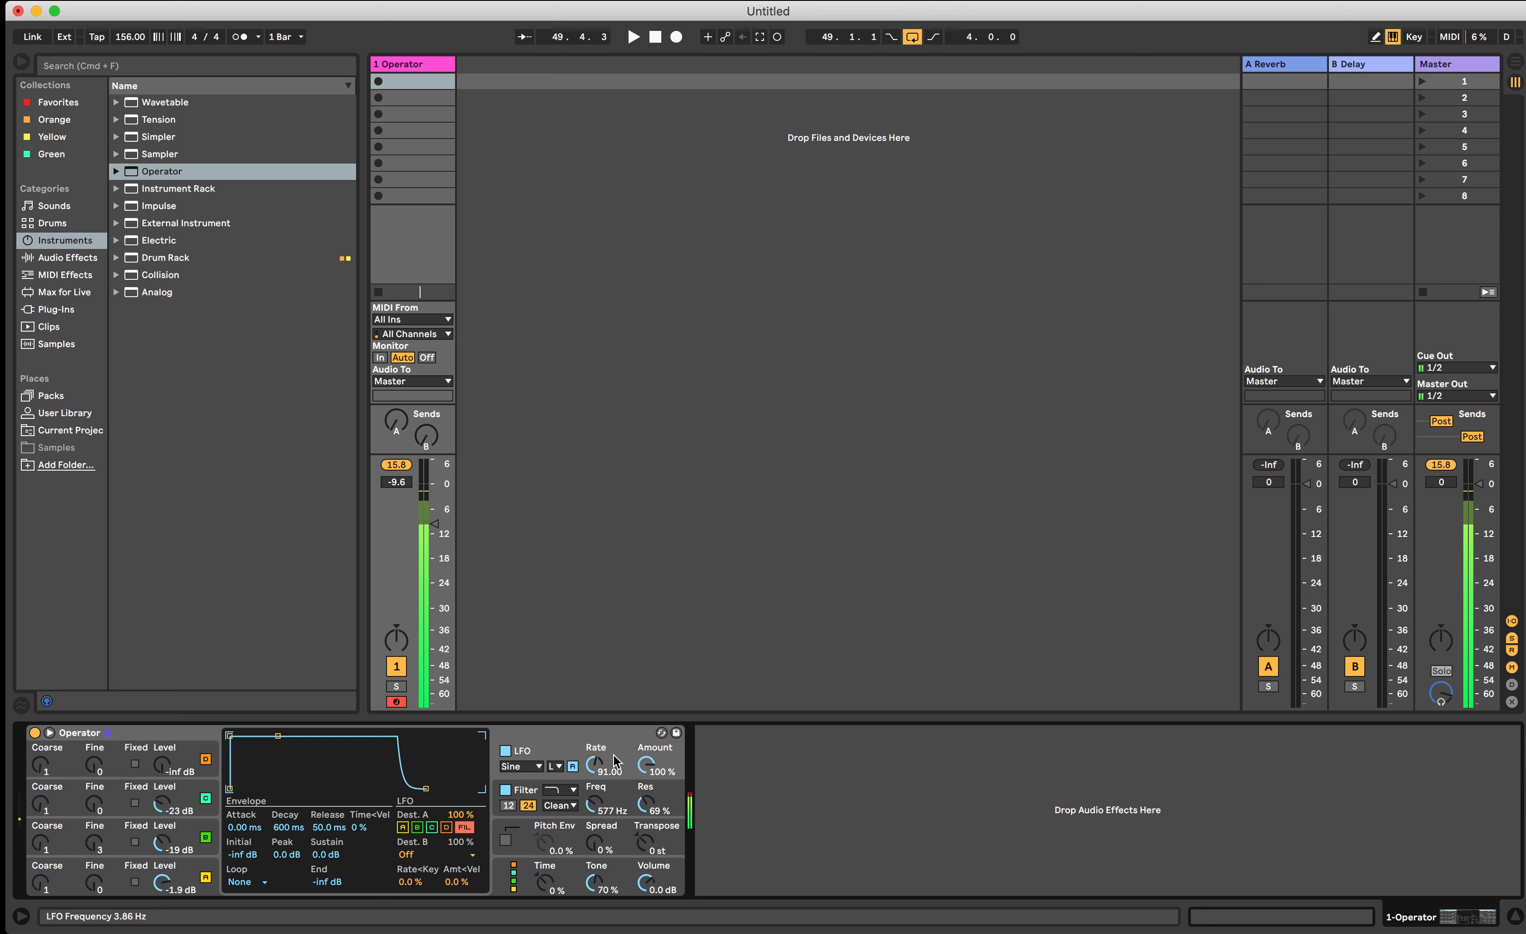
Step: Sweep the mapped LFO rate with the controller while notes sound, bringing it to about 99
{"action": "scroll", "coordinate": [614, 760], "scroll_direction": "down", "scroll_amount": 5}
{"action": "scroll", "coordinate": [614, 760], "scroll_direction": "up", "scroll_amount": 2}
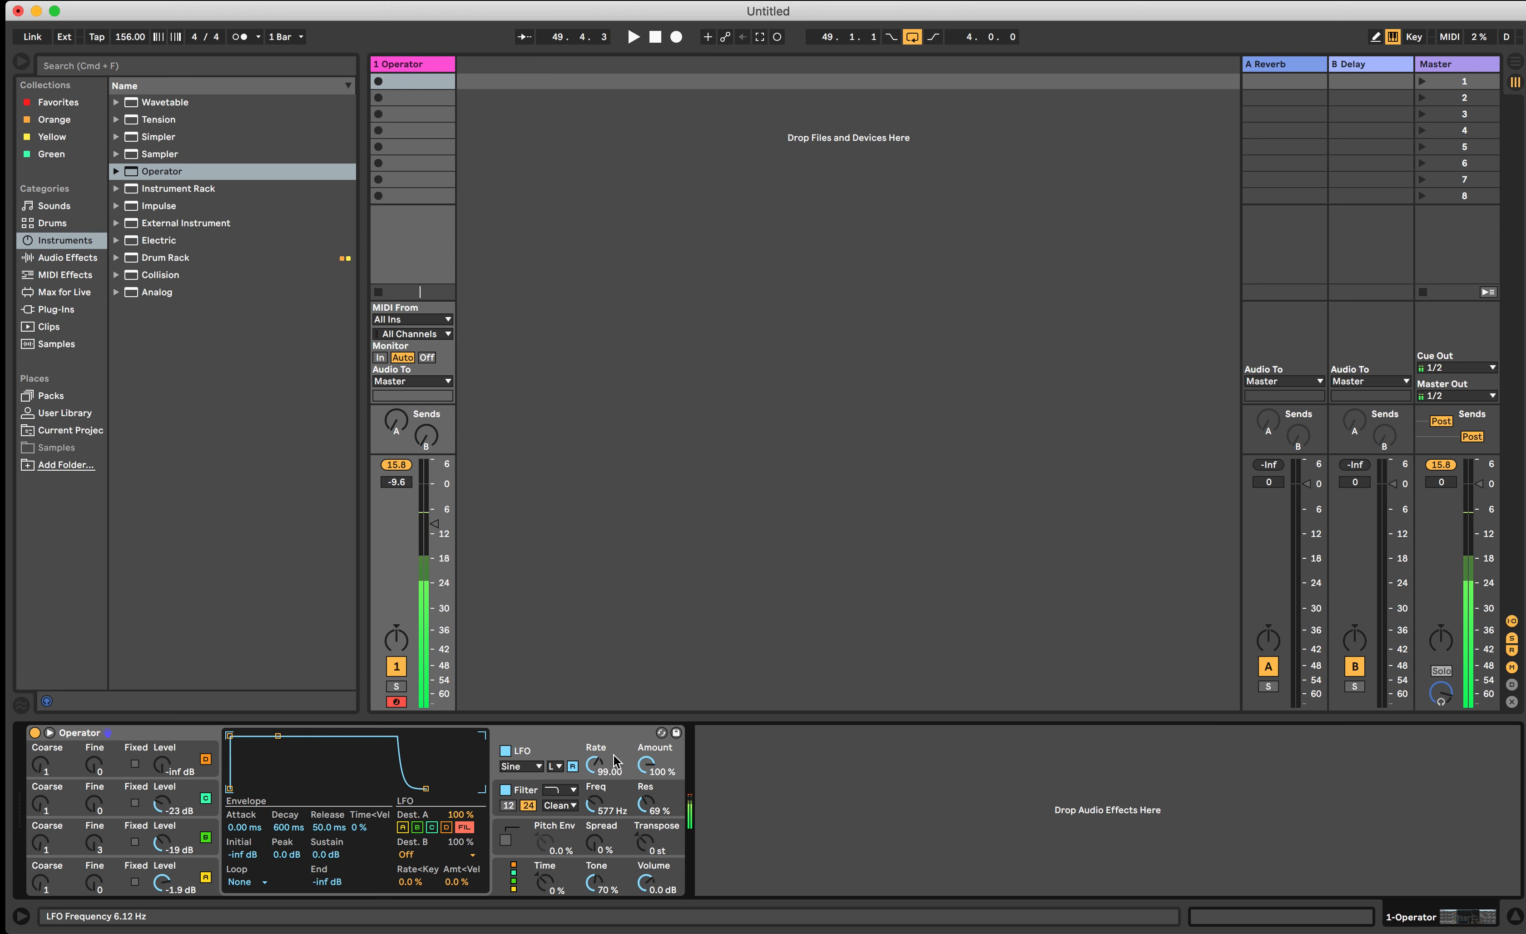